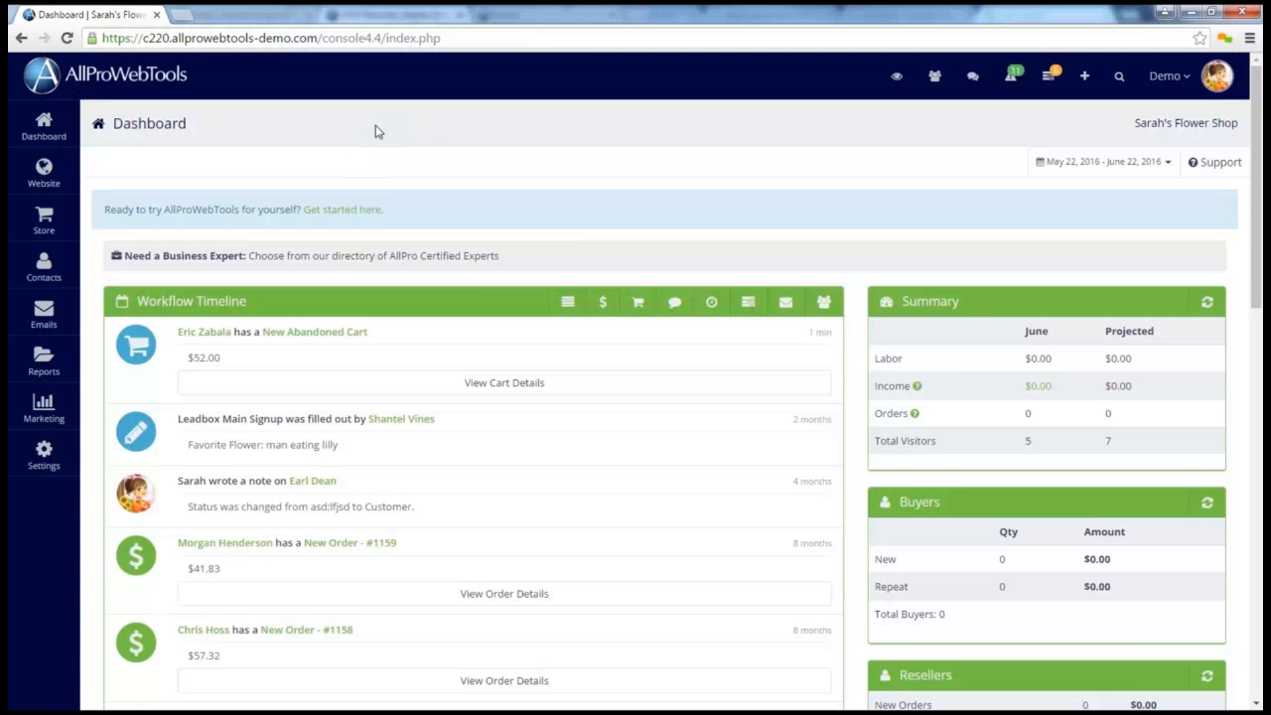
# Add the Commerce add-on to the account from the available WebTools in the settings
pyautogui.click(43, 454)
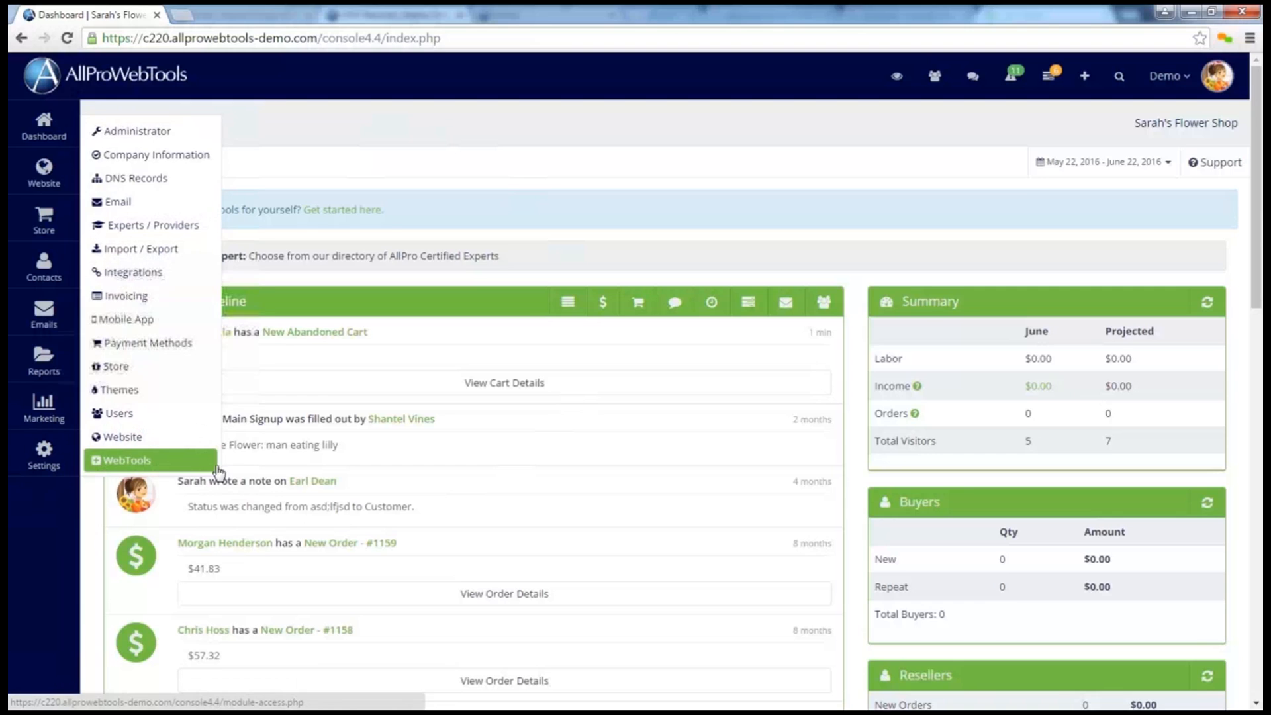
pyautogui.click(203, 472)
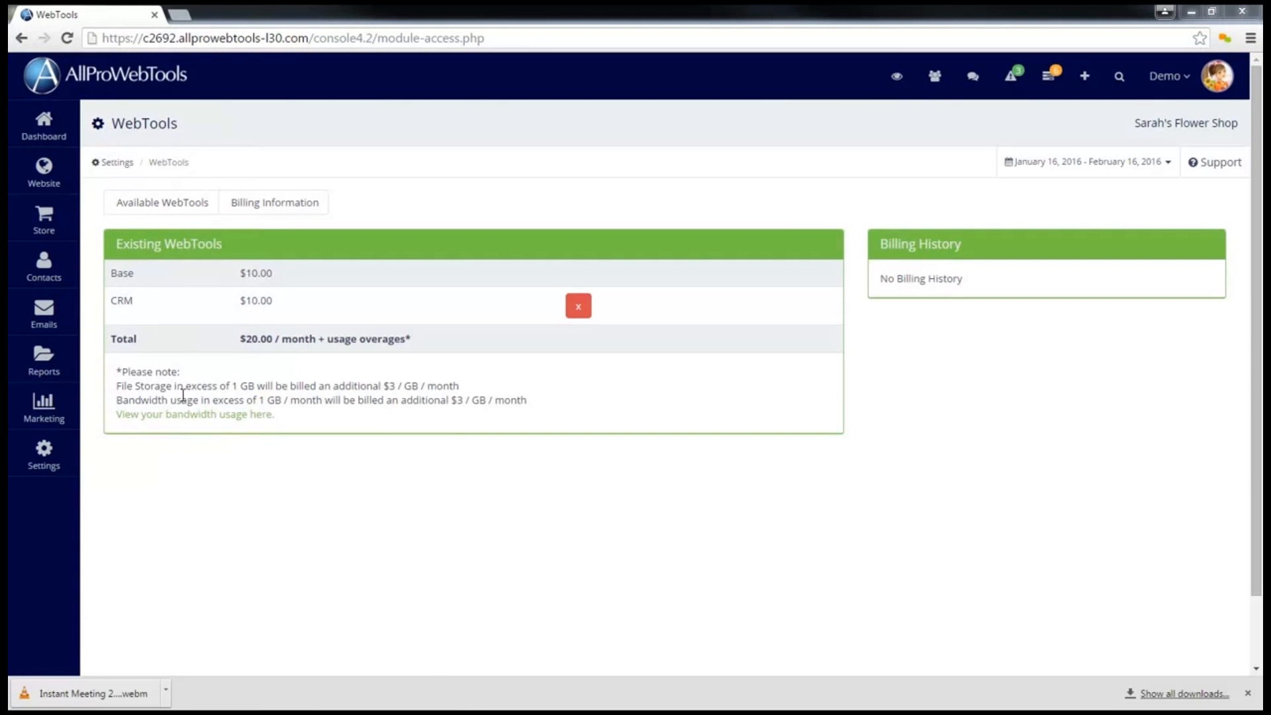
pyautogui.click(160, 203)
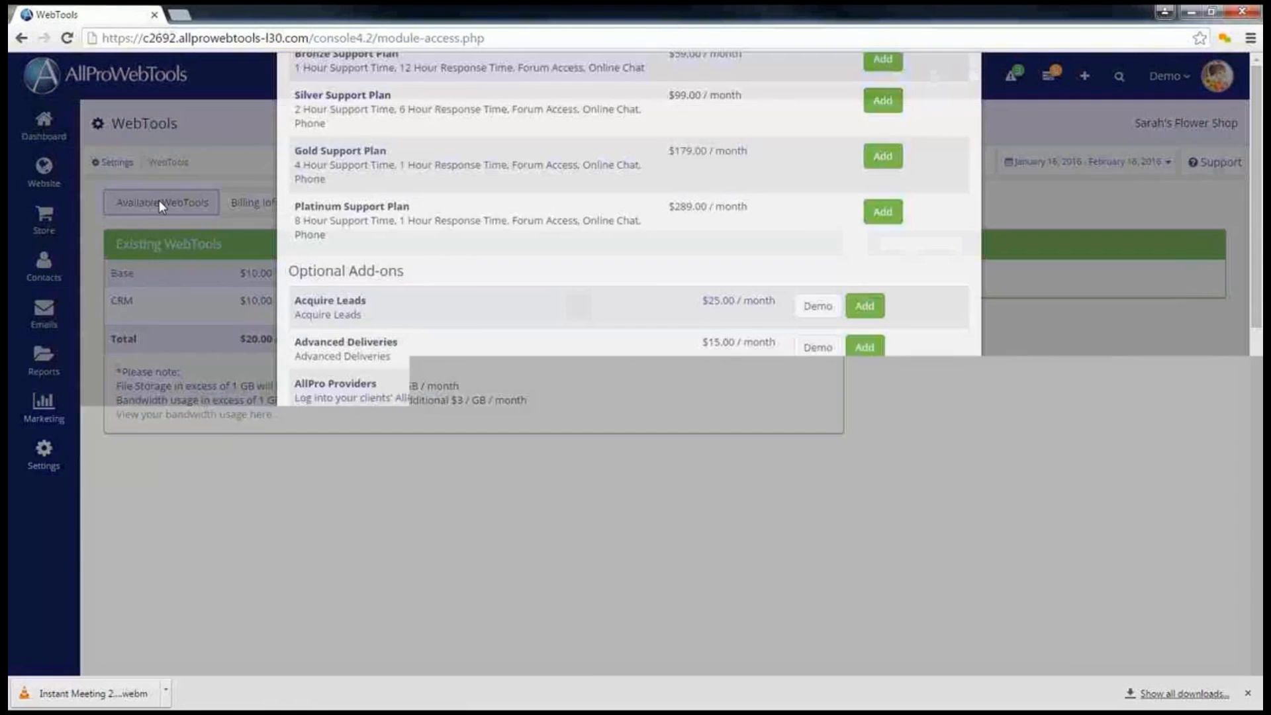
pyautogui.scroll(-4, 393, 316)
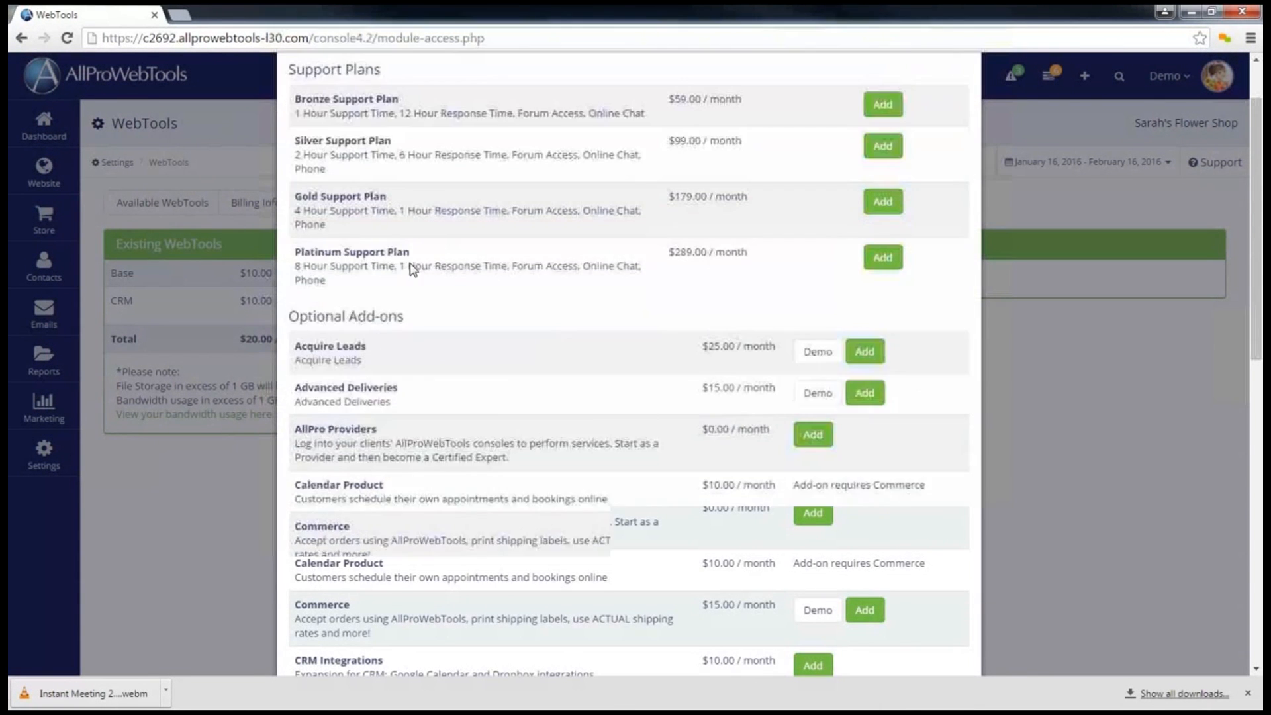
pyautogui.moveTo(364, 360)
pyautogui.mouseDown()
pyautogui.moveTo(295, 381)
pyautogui.moveTo(369, 364)
pyautogui.mouseUp()
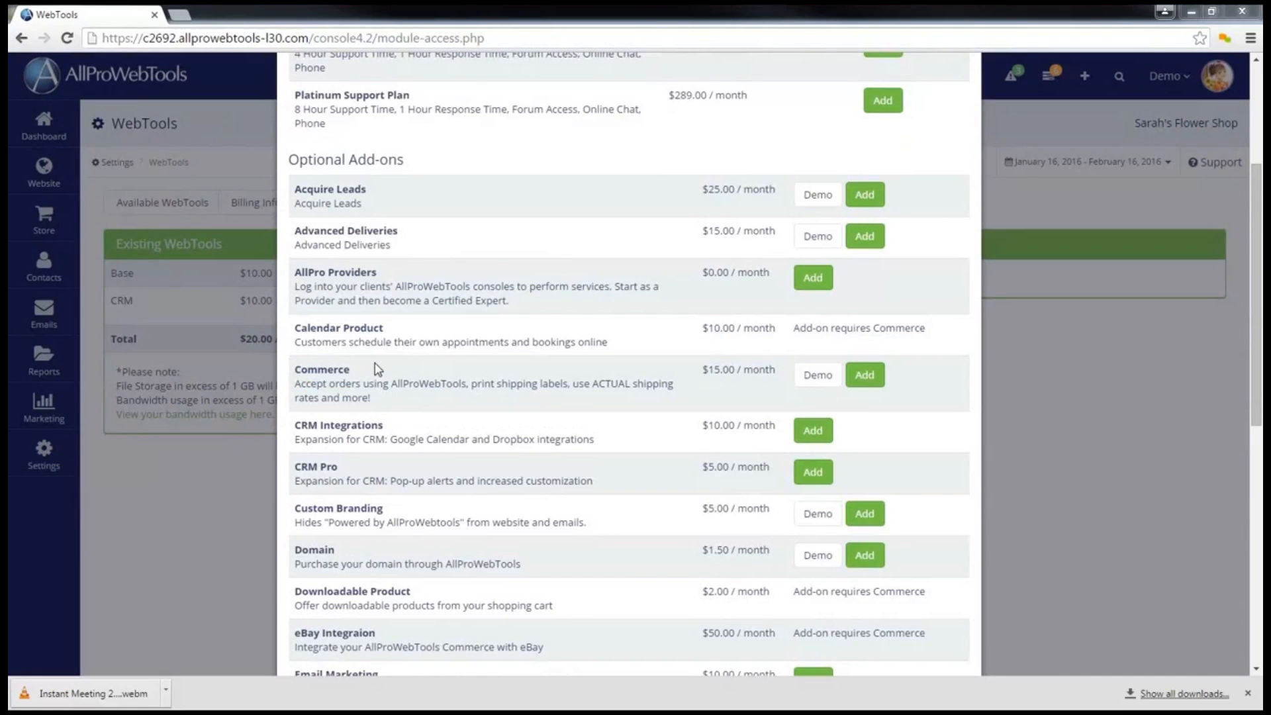
pyautogui.click(865, 374)
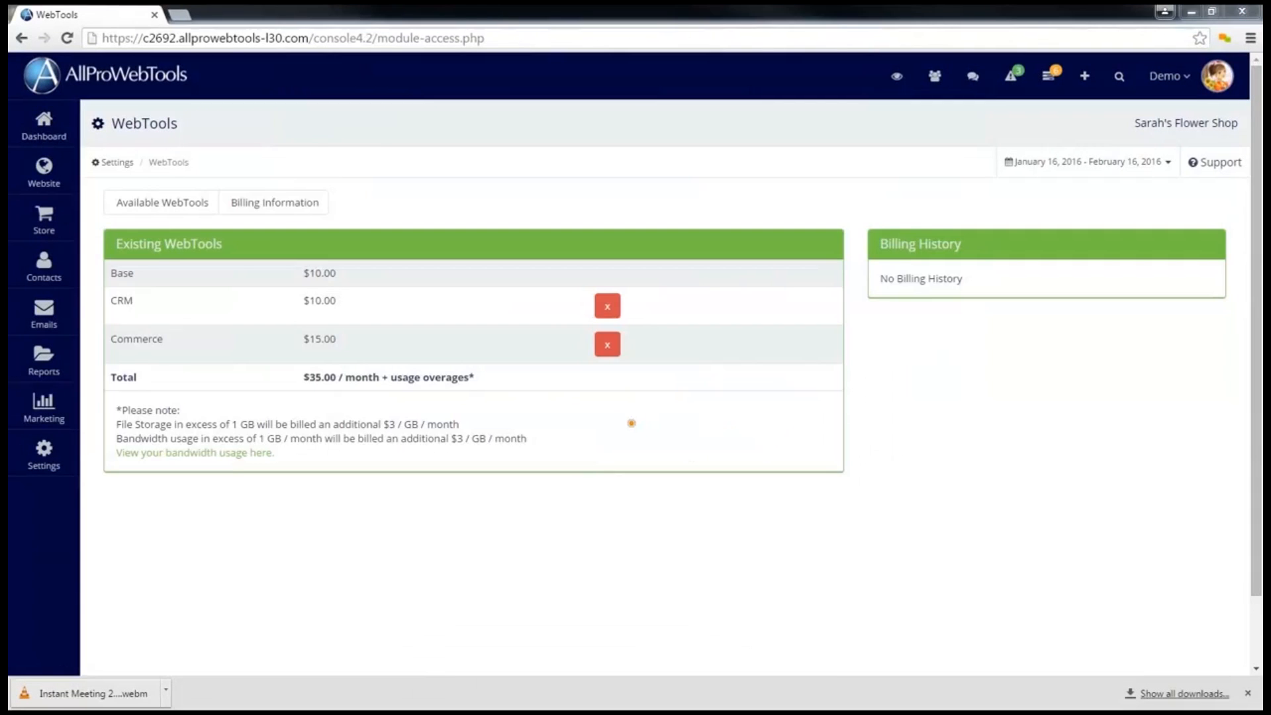
pyautogui.moveTo(174, 336)
pyautogui.mouseDown()
pyautogui.moveTo(118, 332)
pyautogui.moveTo(161, 354)
pyautogui.moveTo(173, 338)
pyautogui.mouseUp()
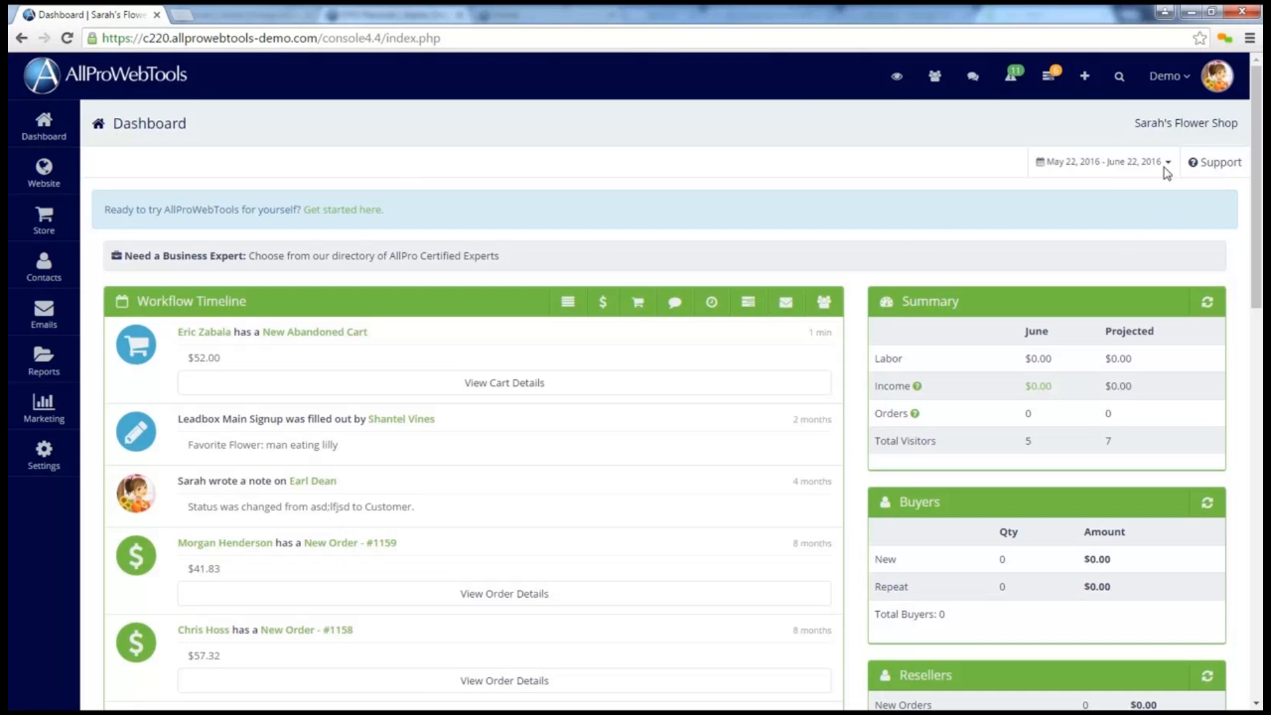
# Start a new order from the quick-add options and assign it to the first contact matching the customer's first name
pyautogui.click(1086, 78)
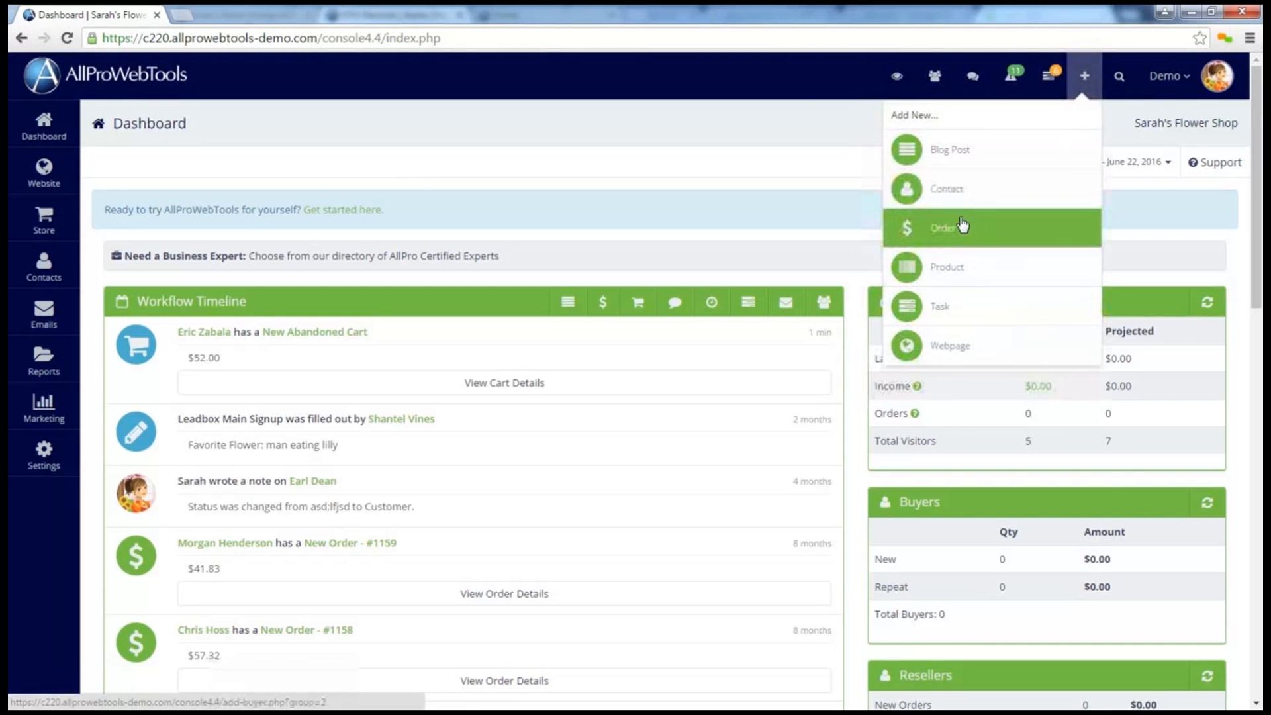
pyautogui.click(961, 223)
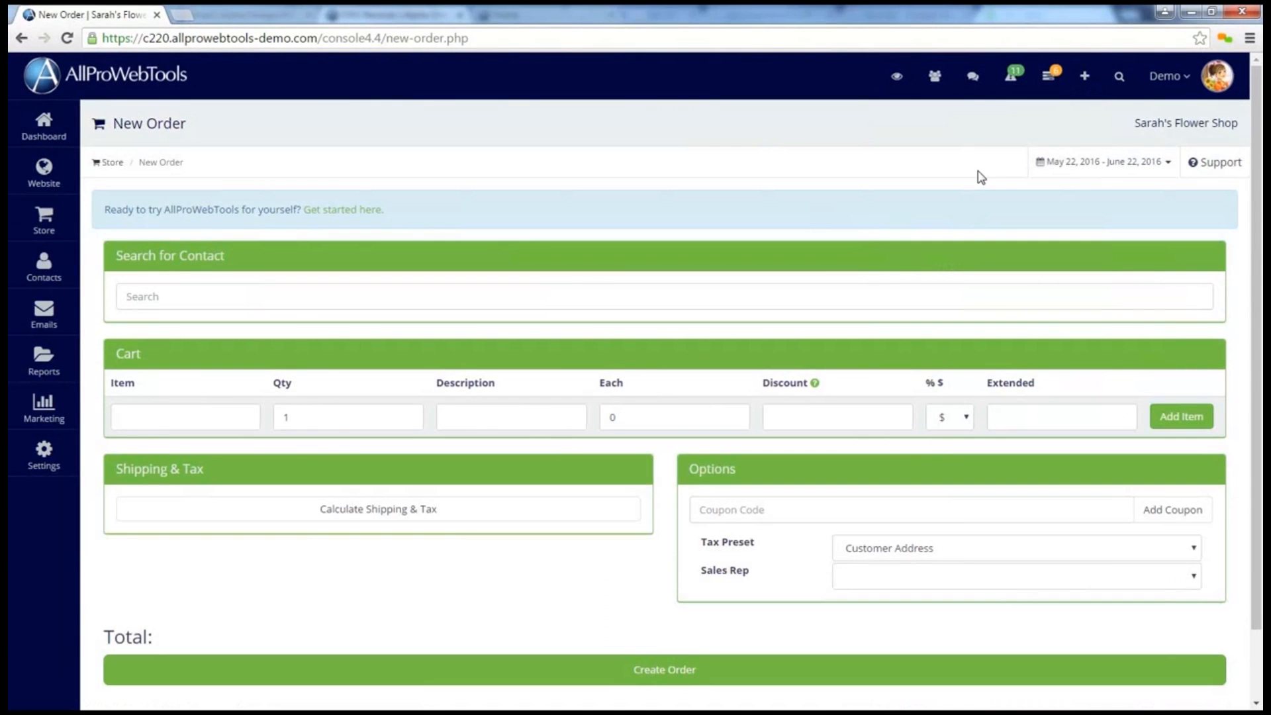
pyautogui.click(143, 293)
pyautogui.write('eric')
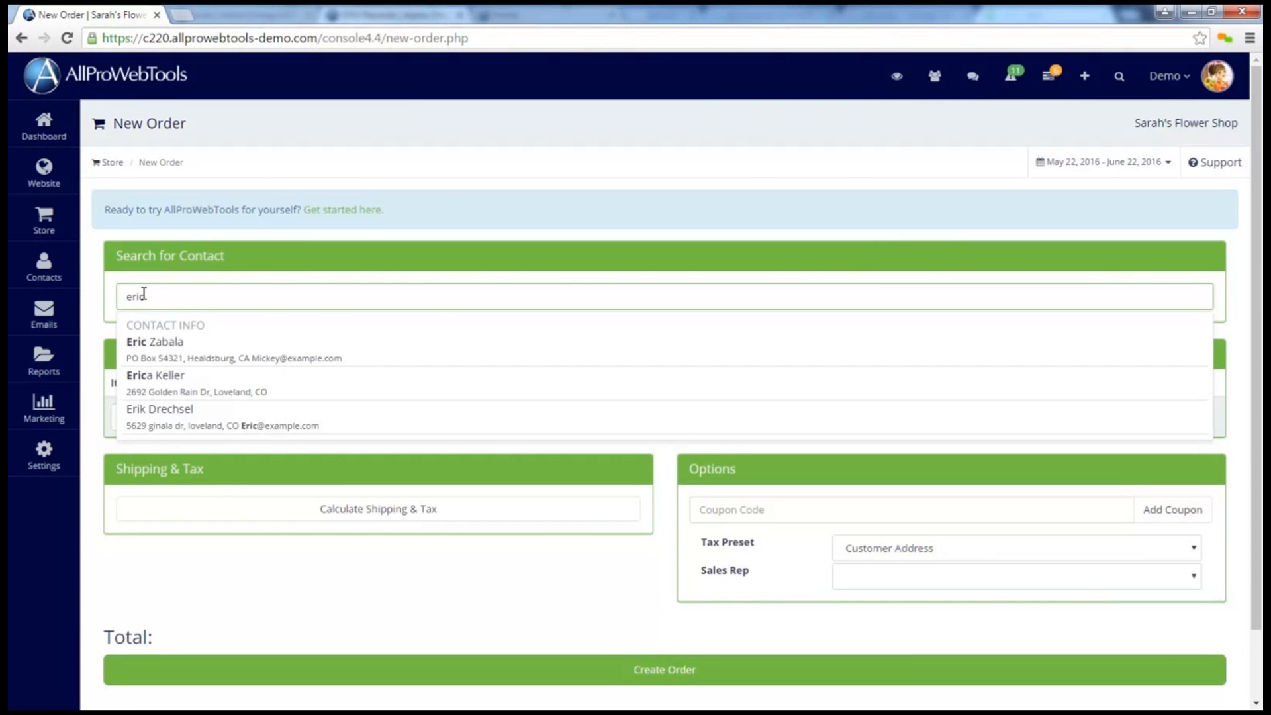
pyautogui.click(229, 358)
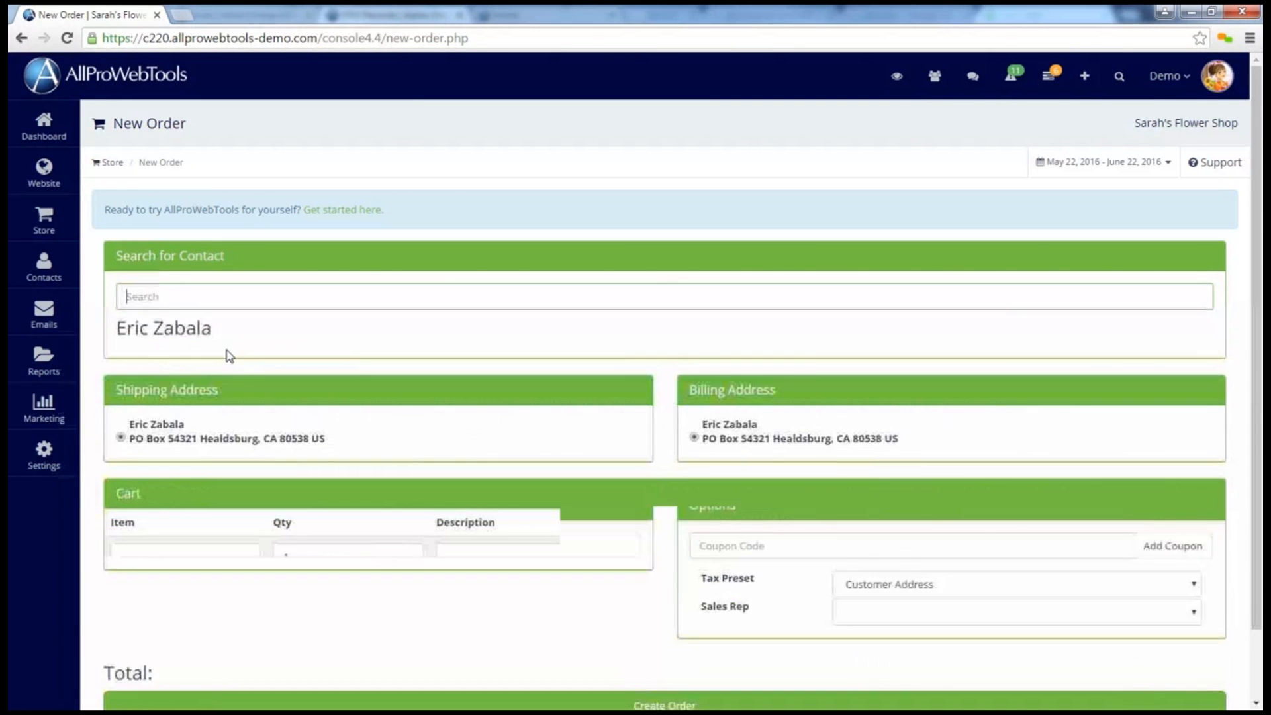
# Open the Dashboard in a second tab, find the same customer's contact record and start a new order from it
pyautogui.rightClick(45, 129)
pyautogui.click(73, 137)
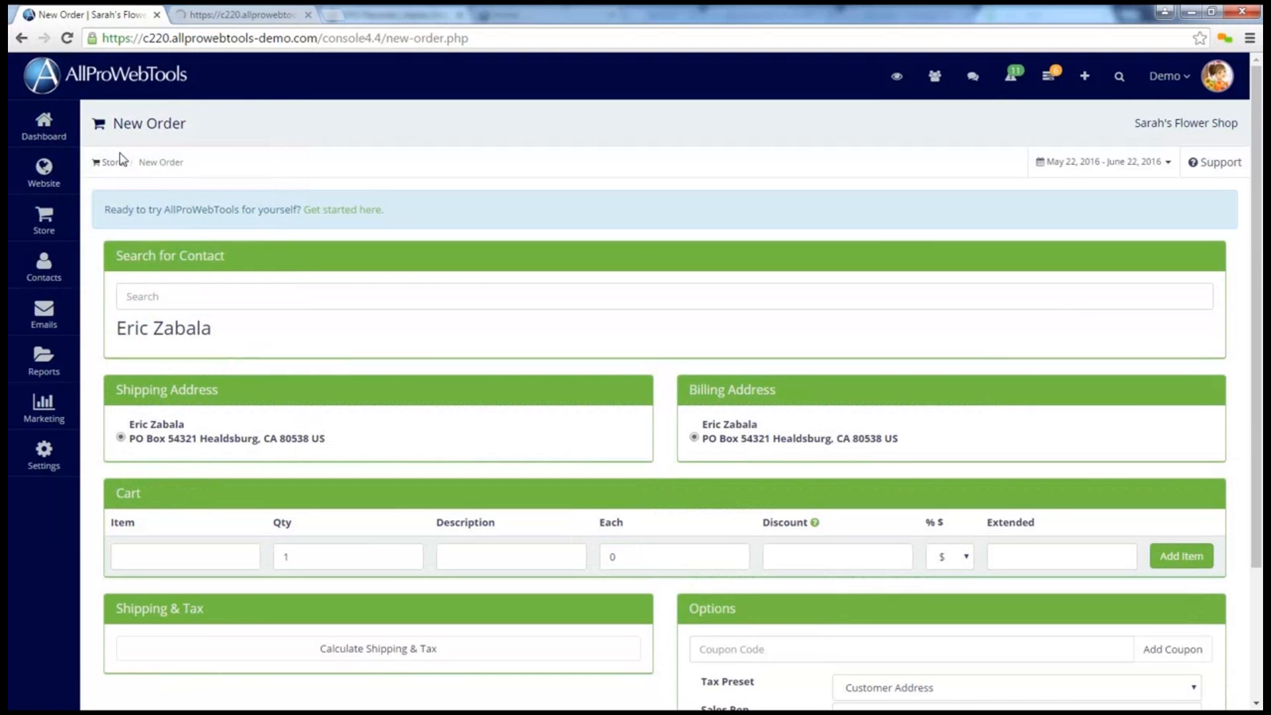
pyautogui.click(229, 16)
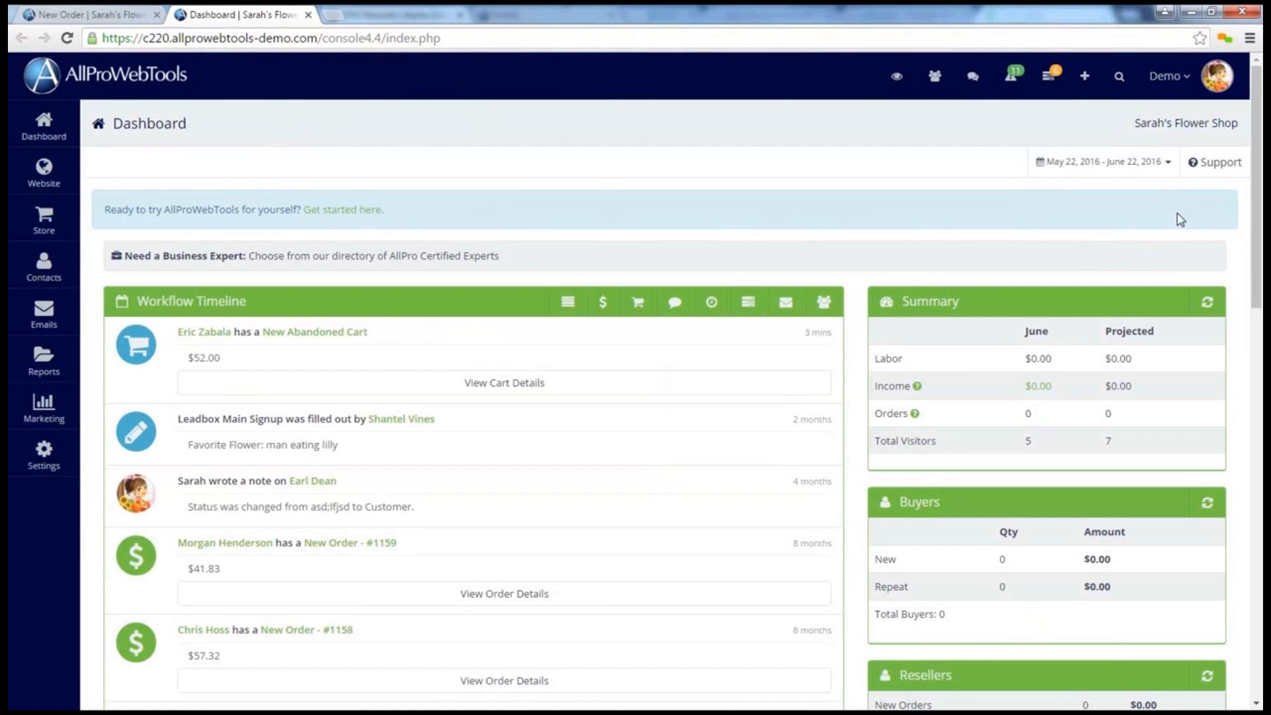
pyautogui.click(1119, 78)
pyautogui.write('eric')
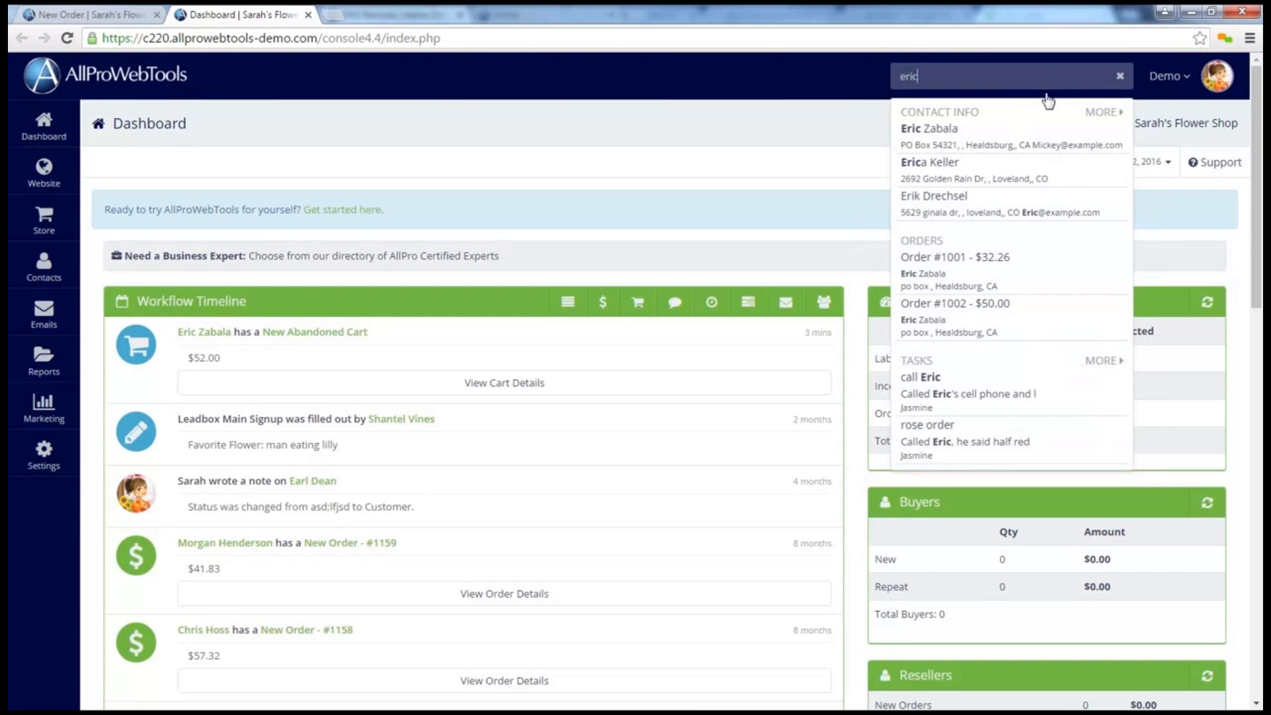
pyautogui.click(964, 140)
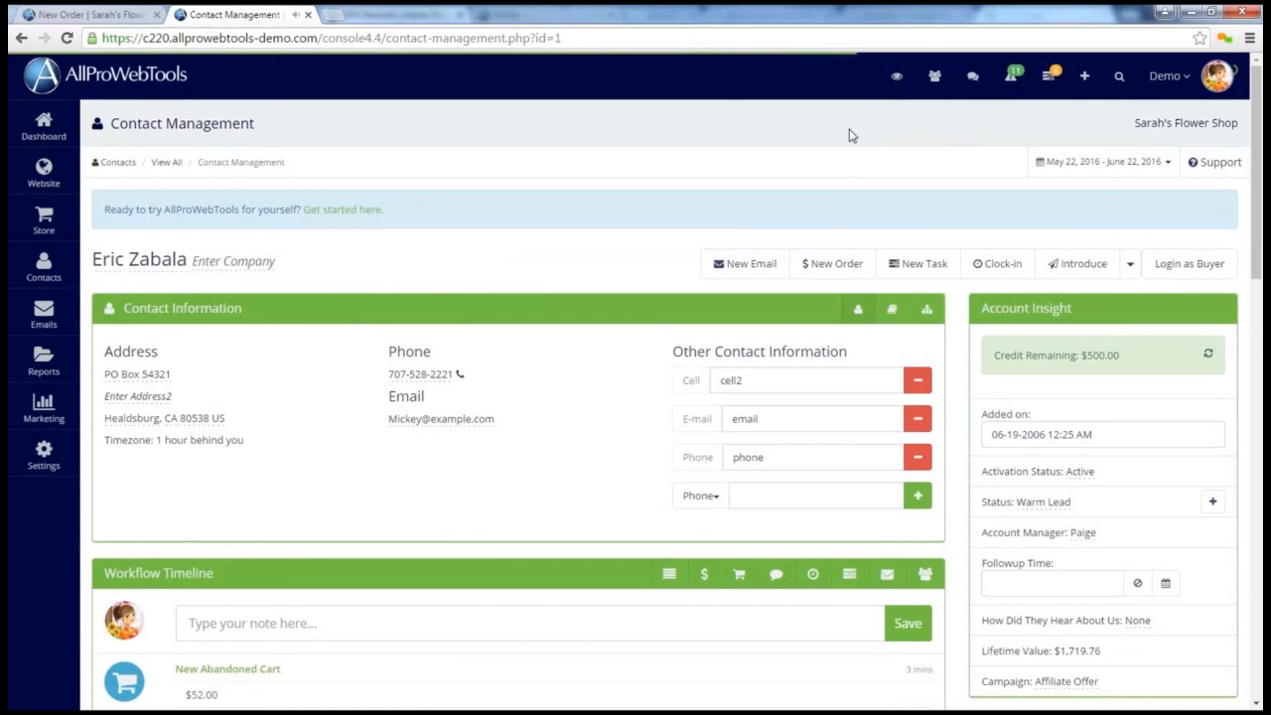
pyautogui.click(833, 267)
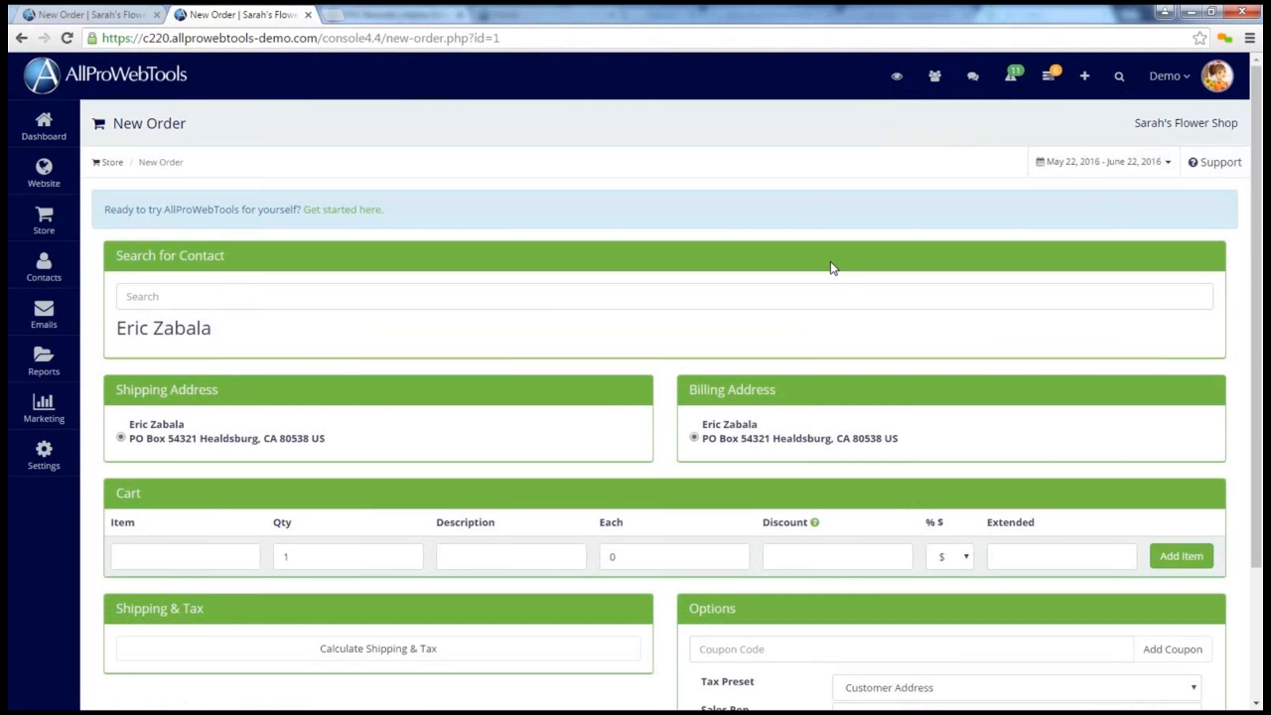
# Find Red Roses by searching for "rose" and add one to the order's cart
pyautogui.scroll(-3, 833, 267)
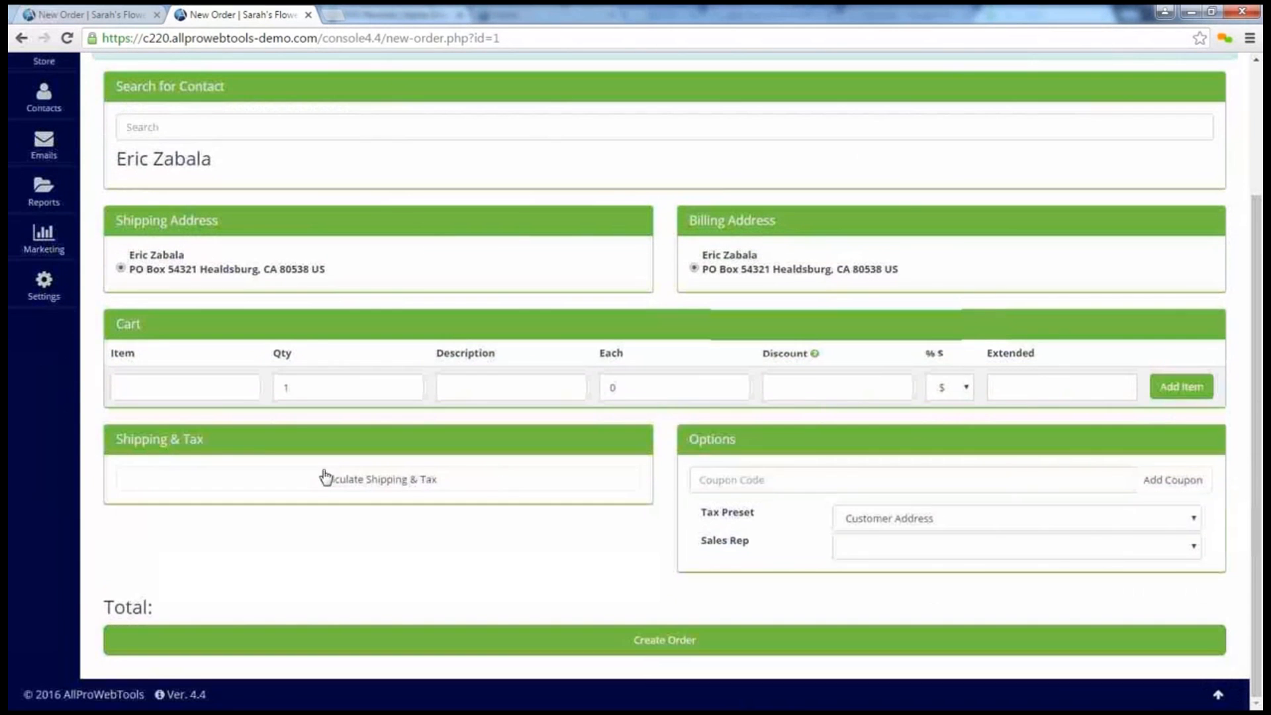
pyautogui.click(158, 375)
pyautogui.write('rose')
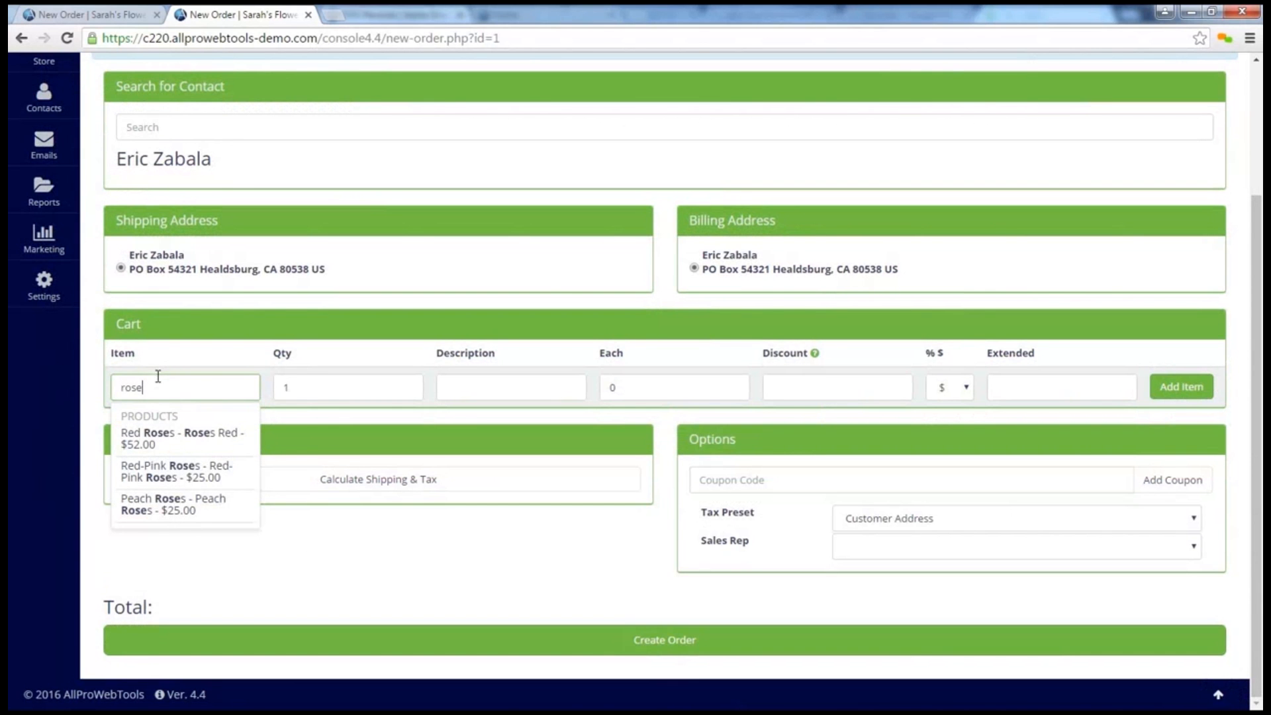
pyautogui.click(212, 439)
pyautogui.click(1183, 400)
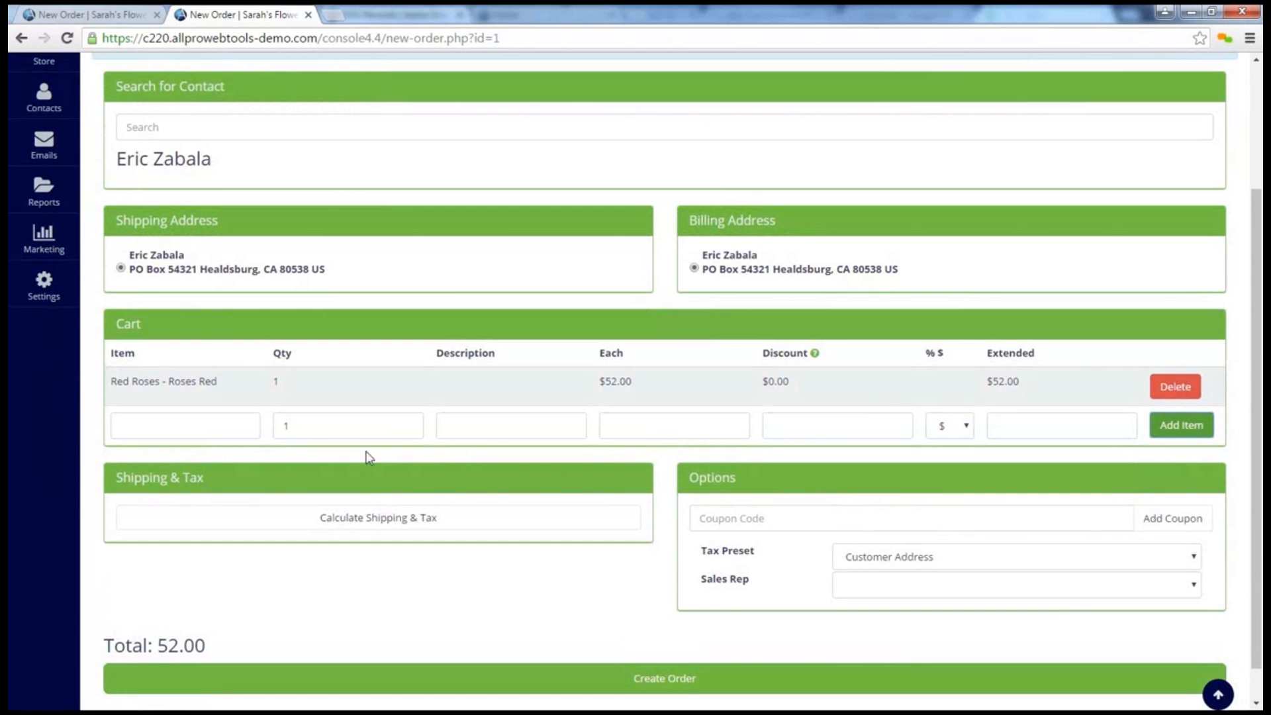
# Find Purple Tulips by searching for "tulip" and add one to the order's cart
pyautogui.click(216, 427)
pyautogui.write('tulip')
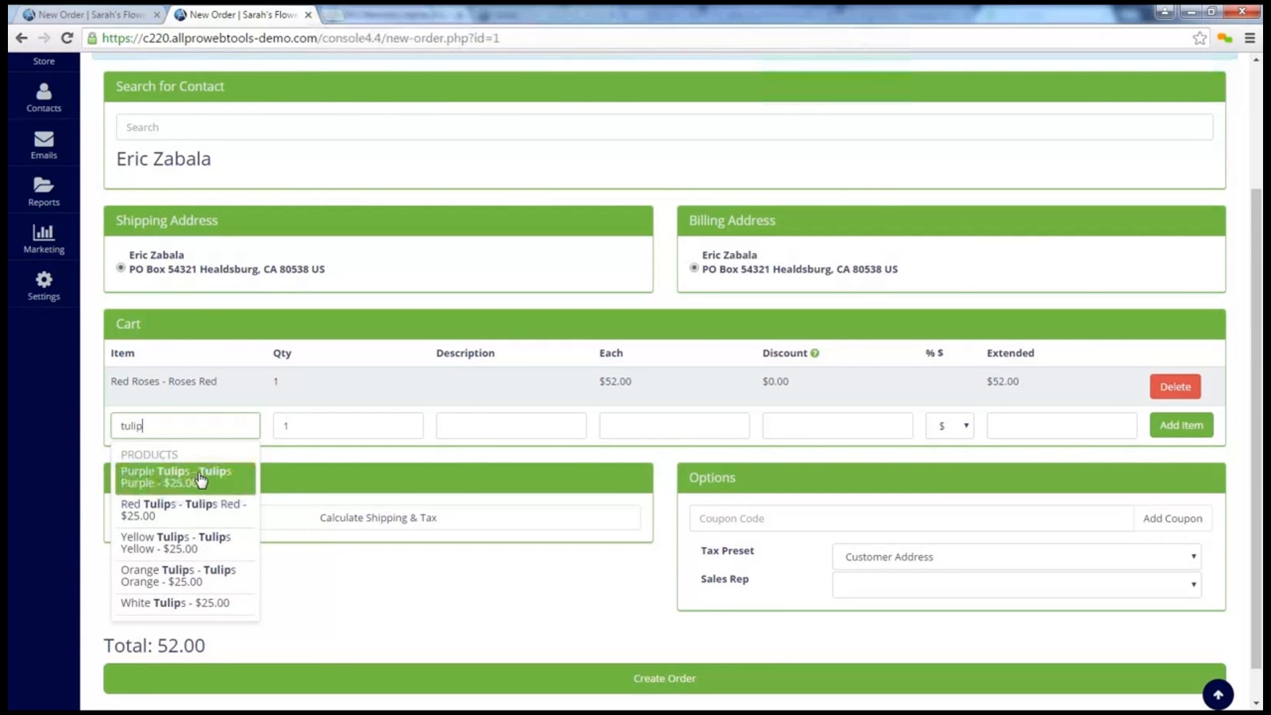
pyautogui.click(198, 478)
pyautogui.click(1152, 429)
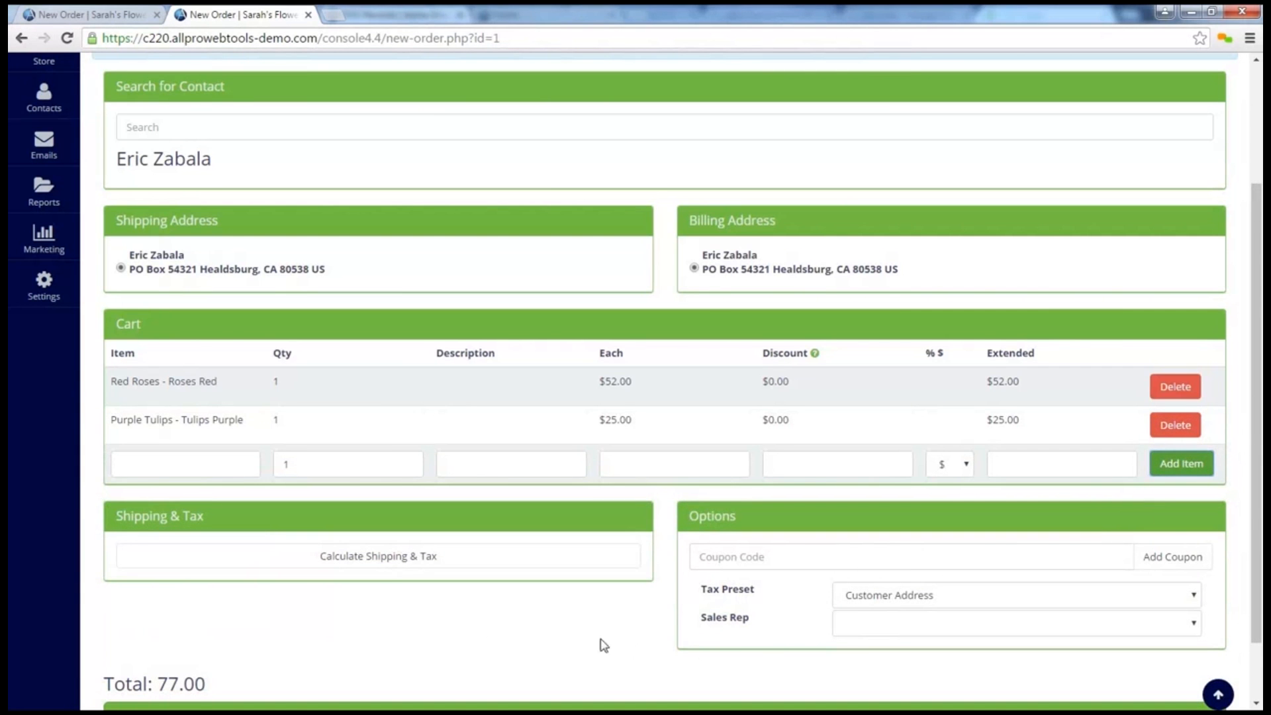
# Calculate the order's shipping and tax, choose Priority Mail and set the shipping discount to $4.71
pyautogui.click(384, 559)
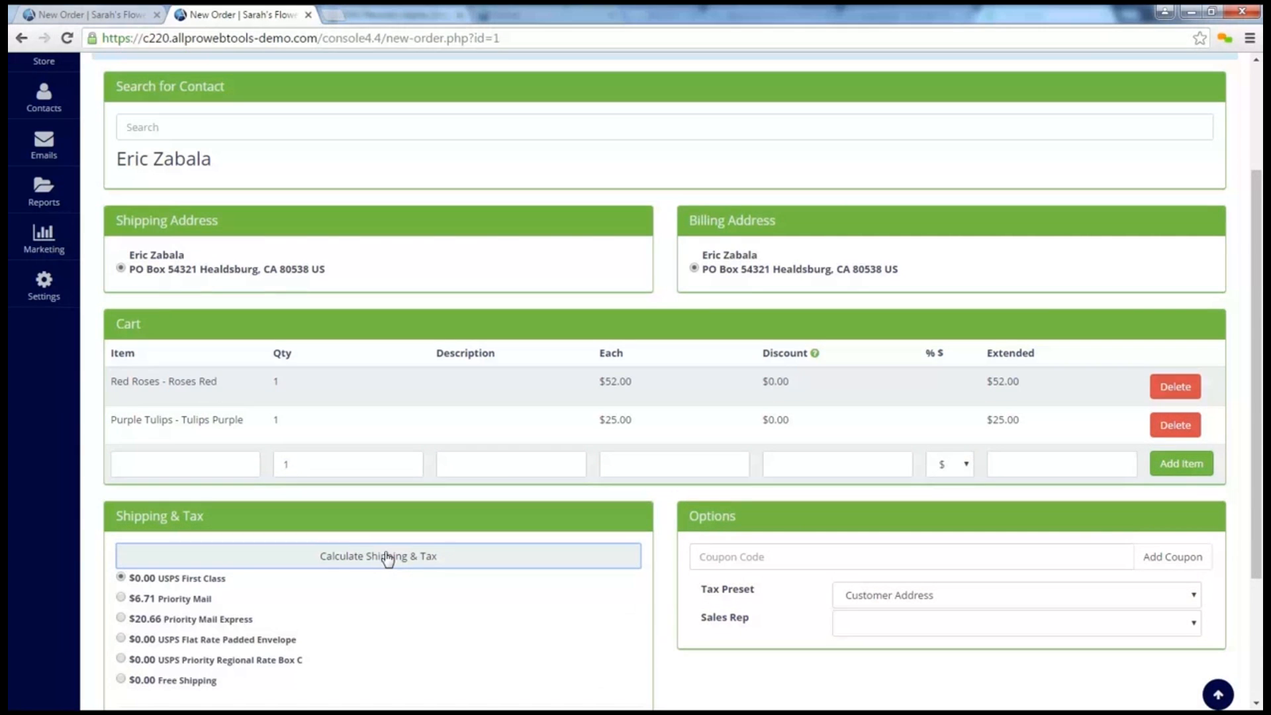
pyautogui.click(153, 601)
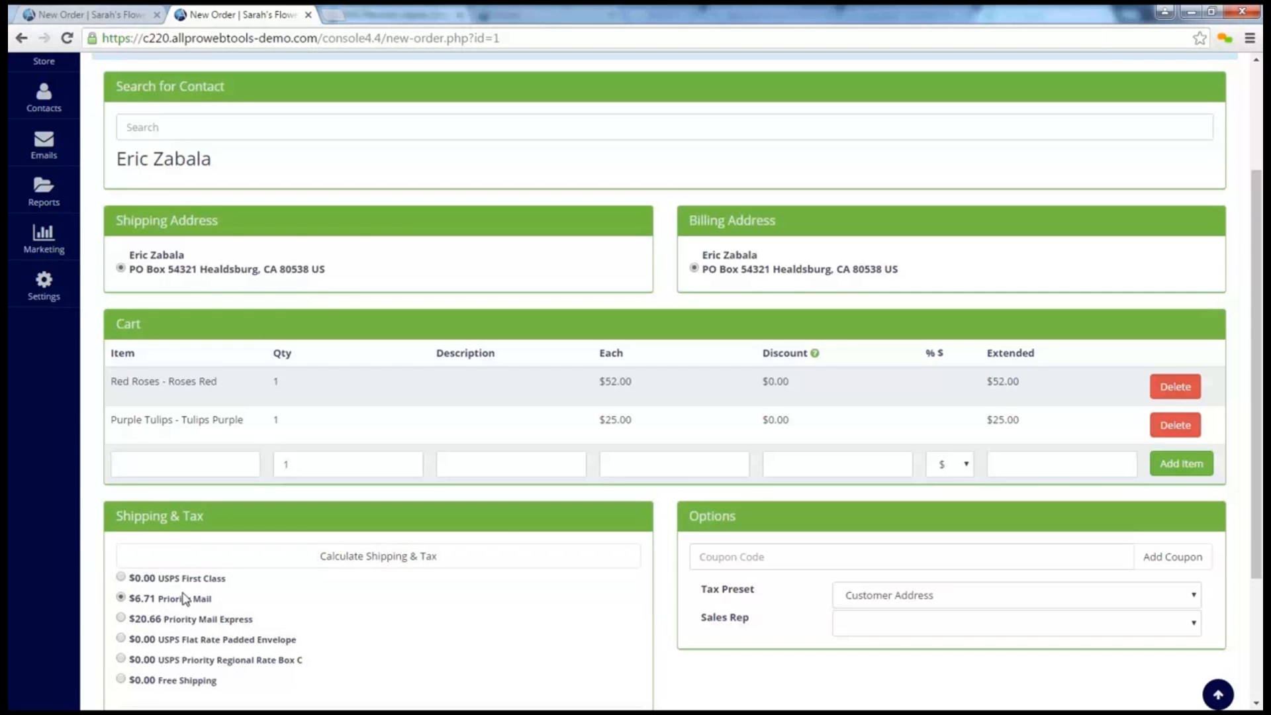
pyautogui.scroll(-3, 179, 599)
pyautogui.click(386, 586)
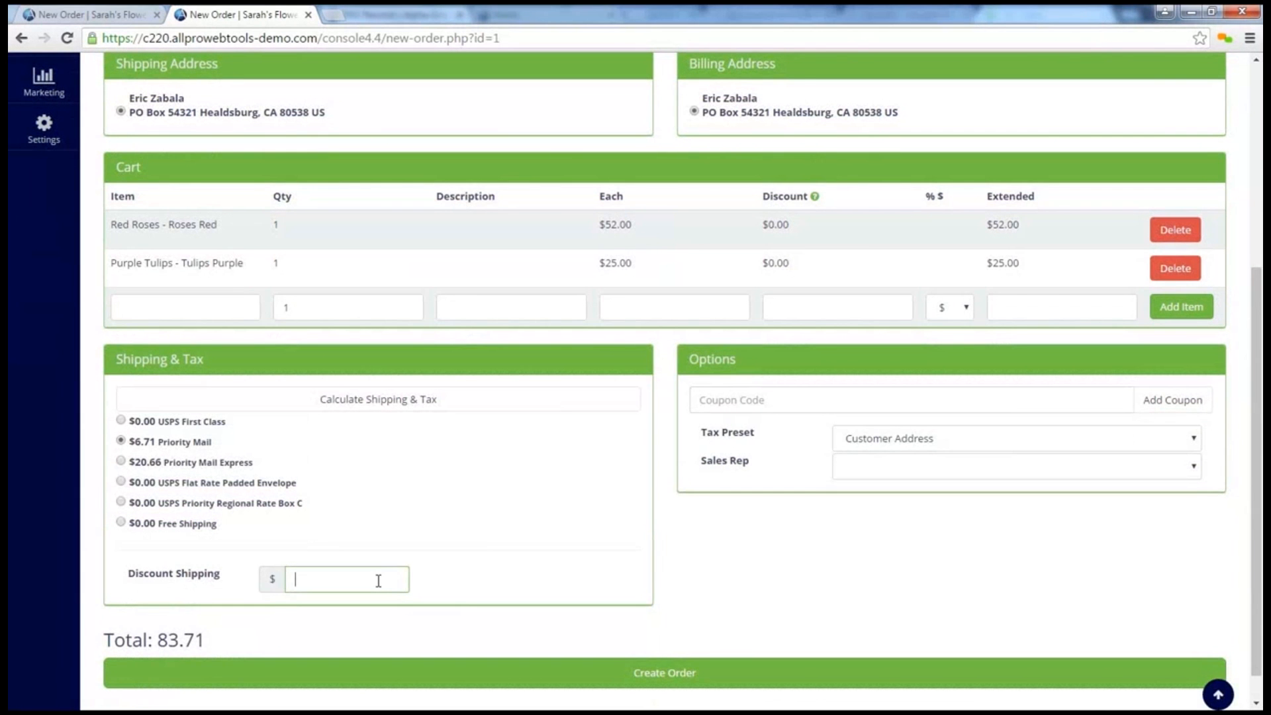
pyautogui.write('4.71')
pyautogui.click(480, 582)
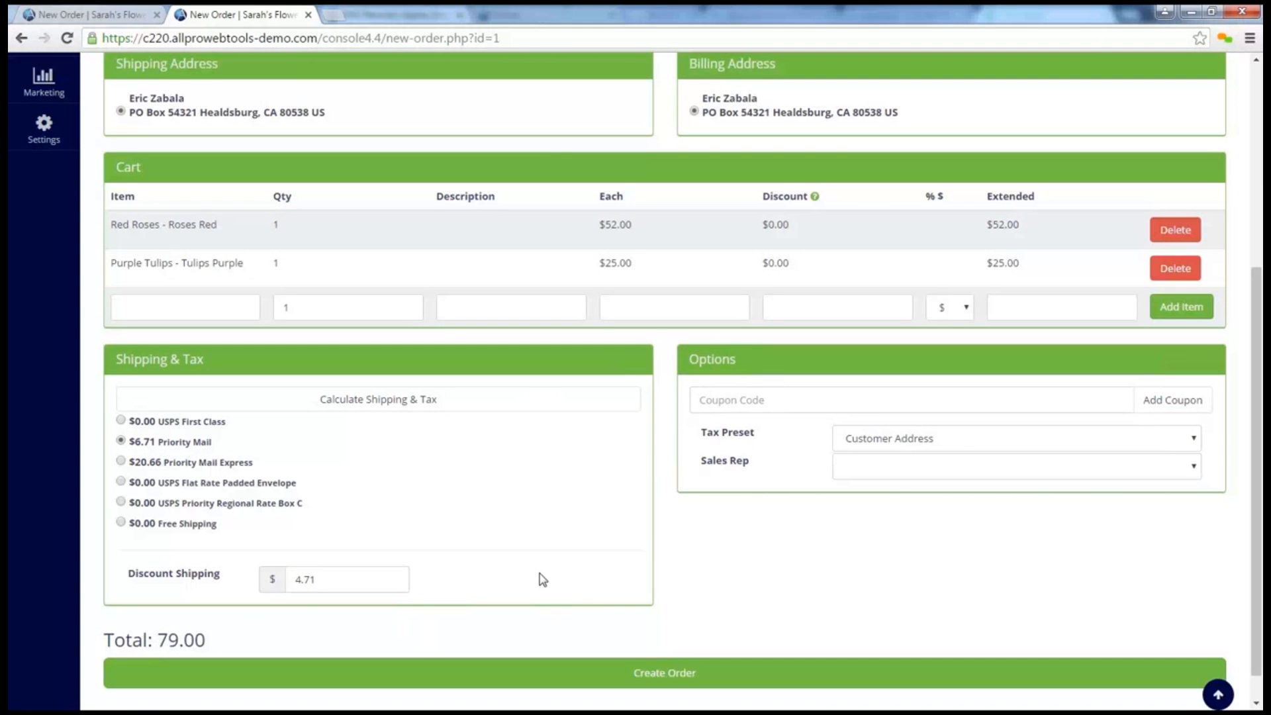
pyautogui.click(745, 401)
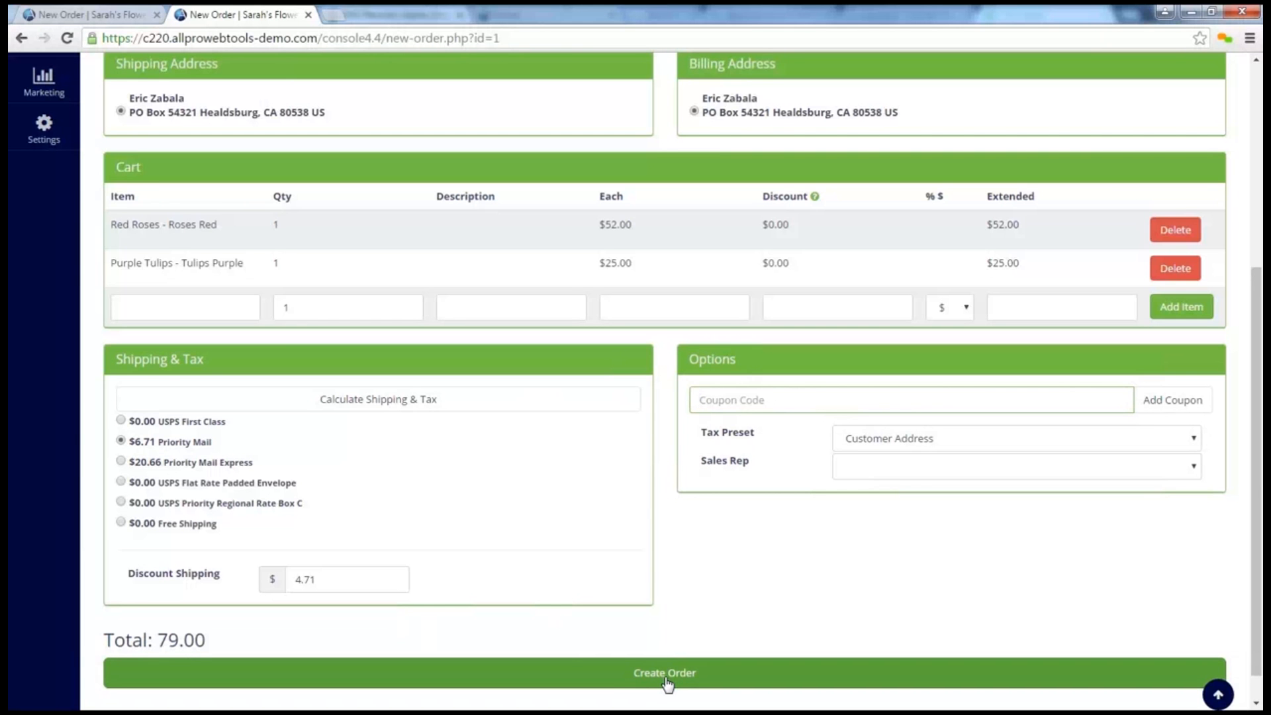
pyautogui.click(701, 589)
# Leave the order without creating it and view the item details of the newest abandoned cart on the Dashboard's Workflow Timeline
pyautogui.scroll(3, 702, 590)
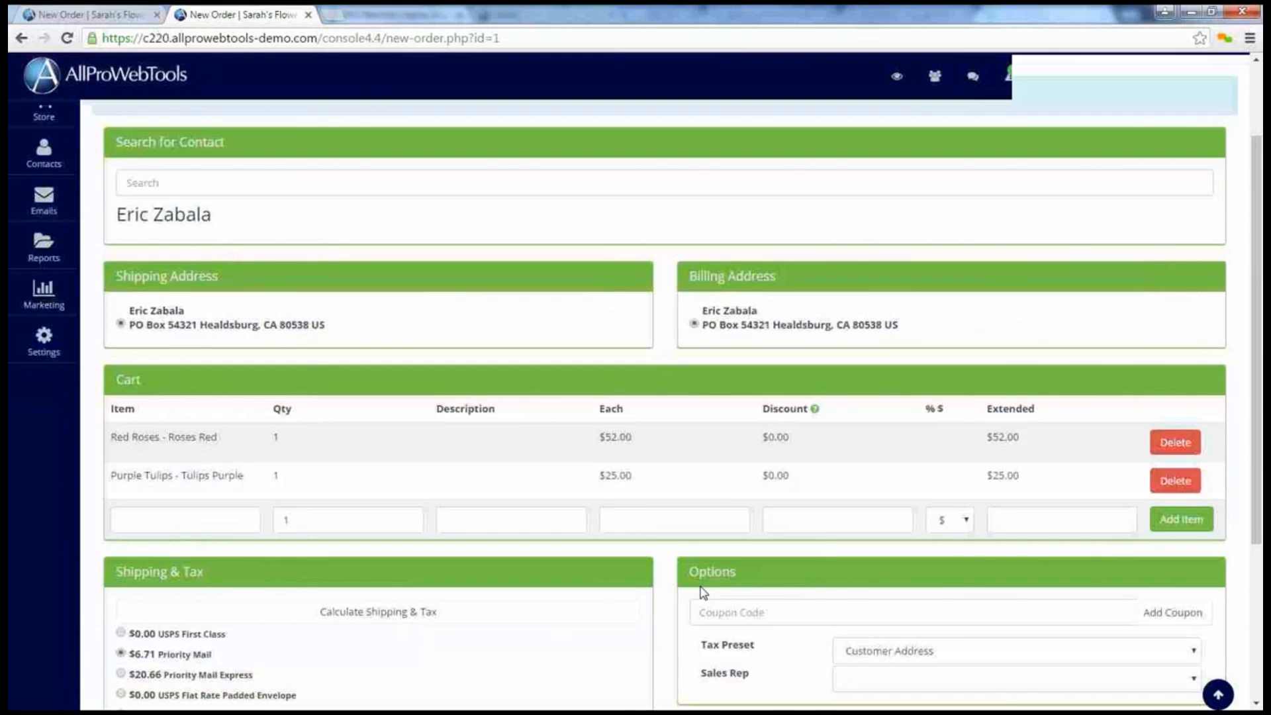
pyautogui.scroll(2, 704, 591)
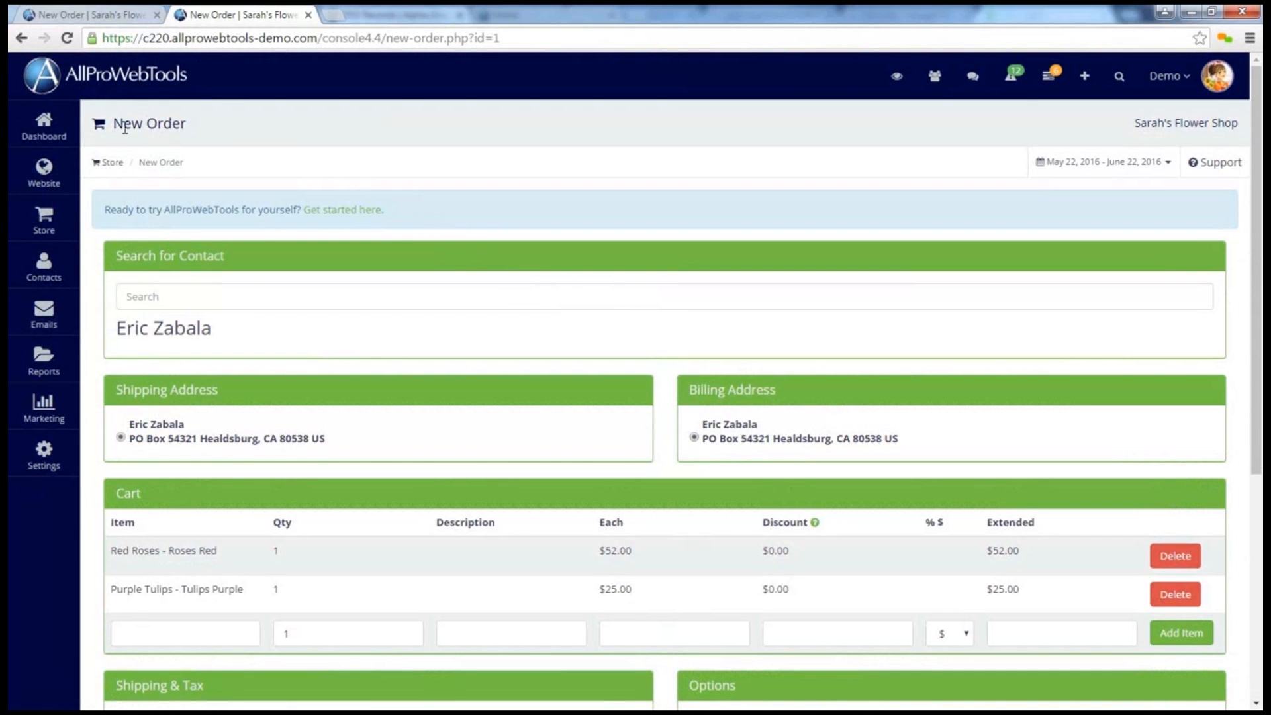
pyautogui.click(69, 133)
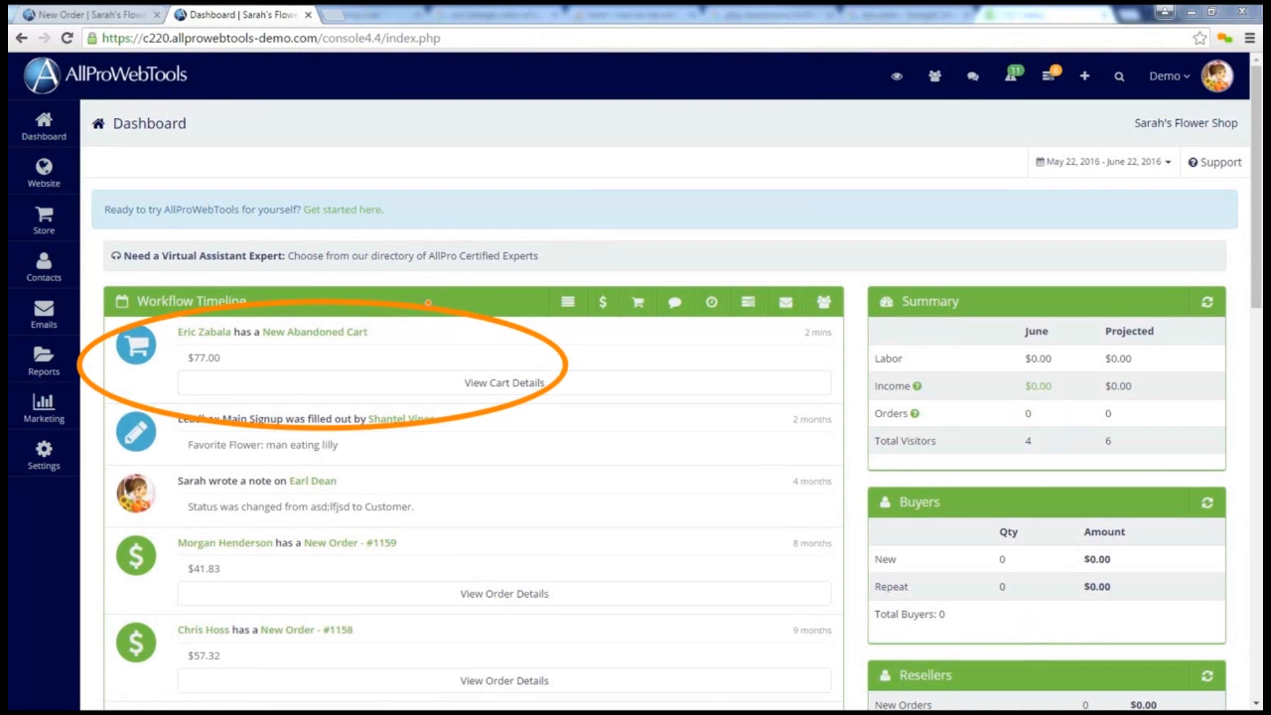
pyautogui.click(491, 396)
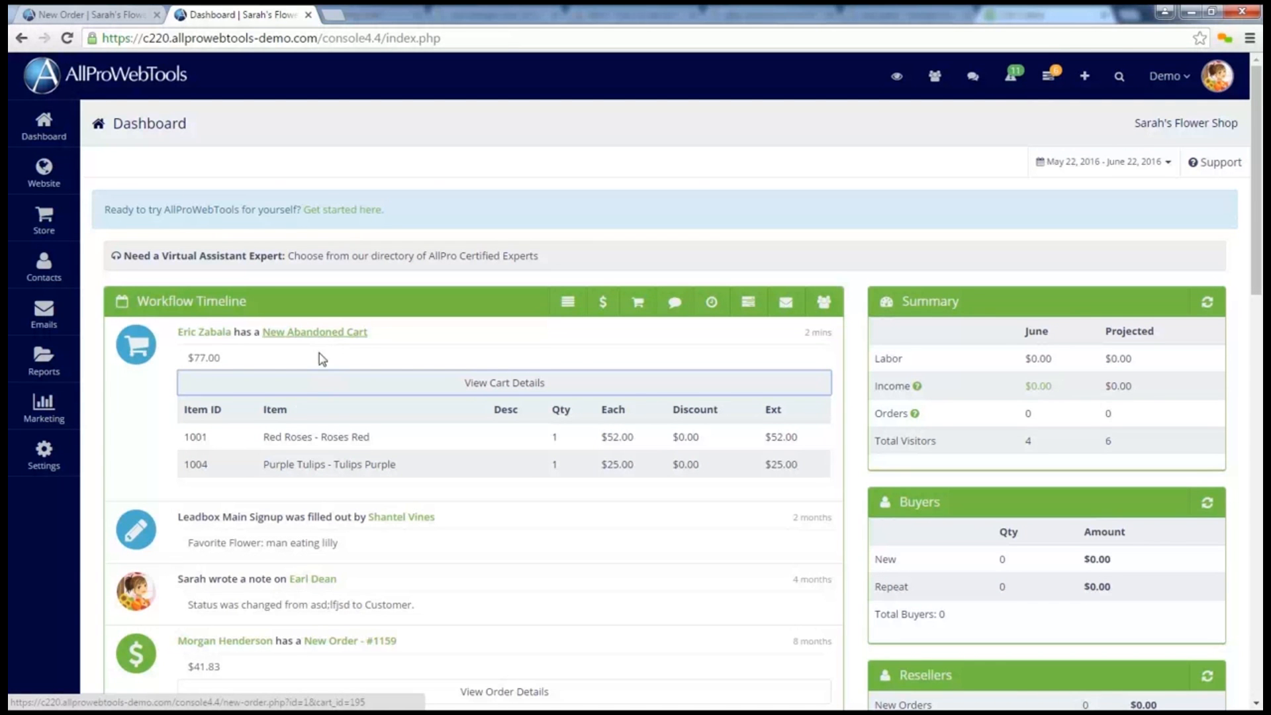
# Open the same customer's contact record and filter its Workflow Timeline to show only abandoned carts
pyautogui.click(1119, 78)
pyautogui.write('eric')
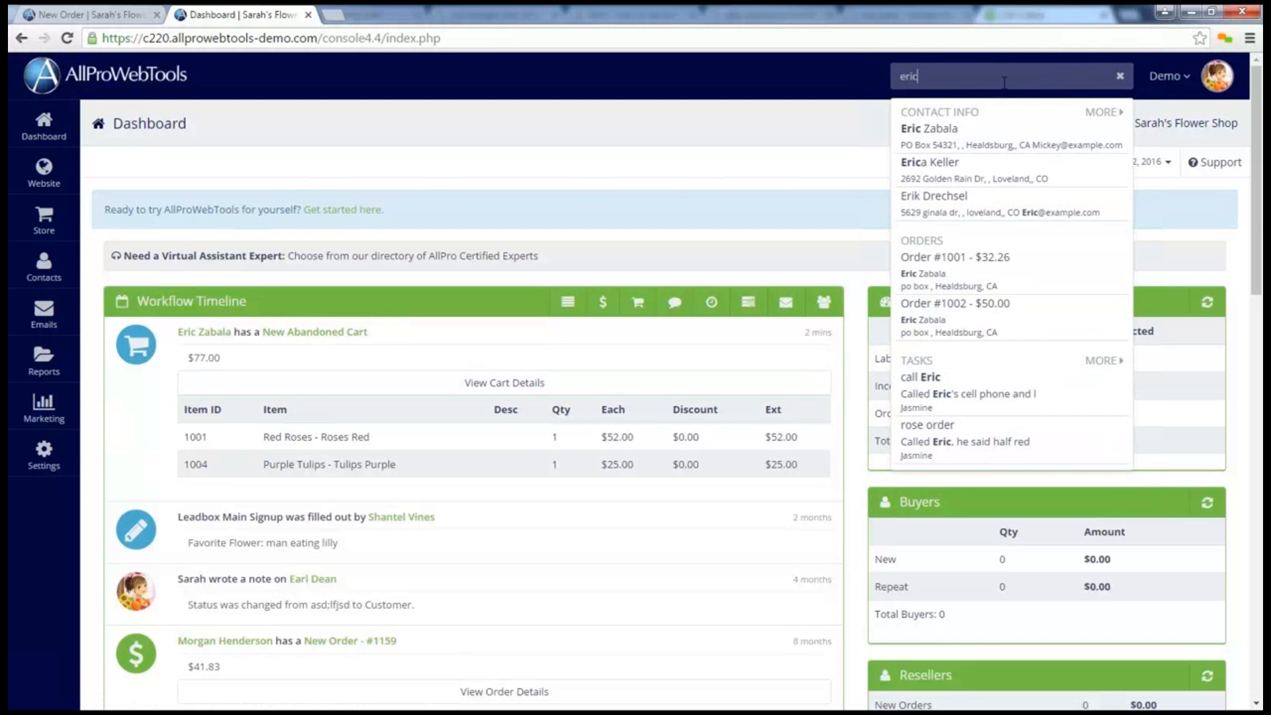
pyautogui.click(961, 143)
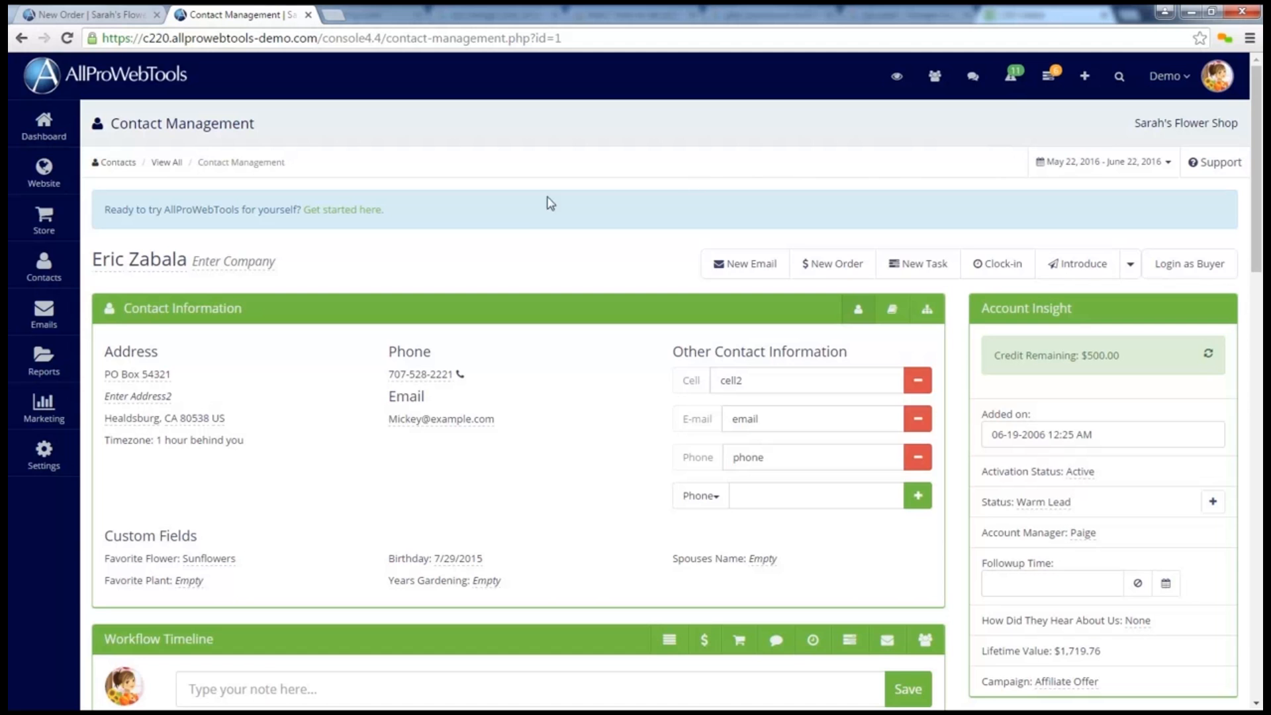
pyautogui.scroll(-7, 530, 215)
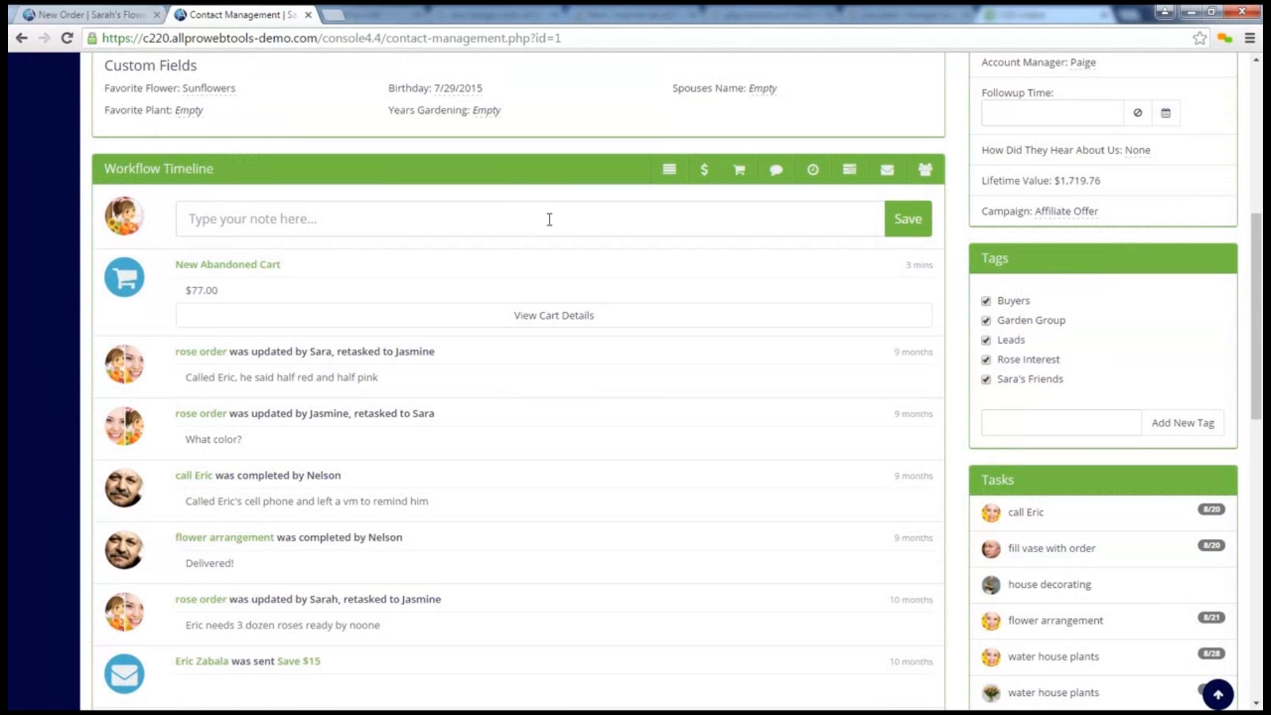
pyautogui.click(740, 179)
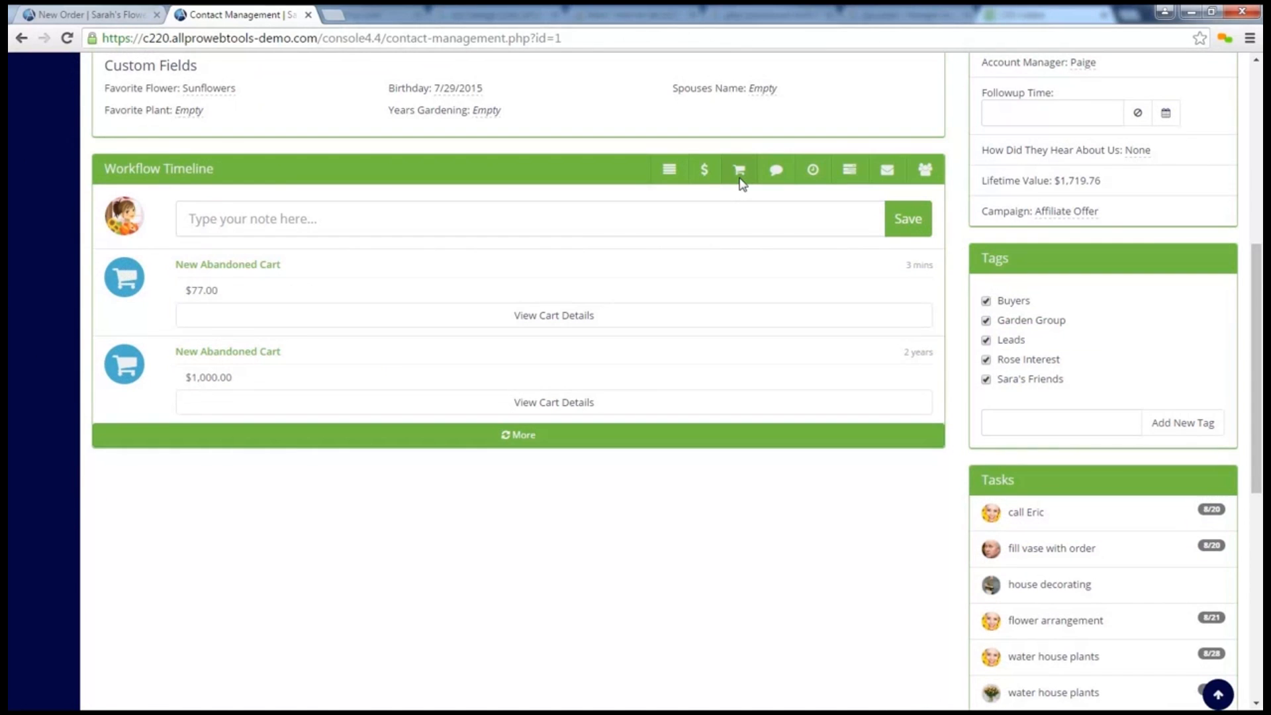
pyautogui.hotkey('ctrl', 'shift', '4')
pyautogui.moveTo(170, 351); pyautogui.dragTo(276, 352)
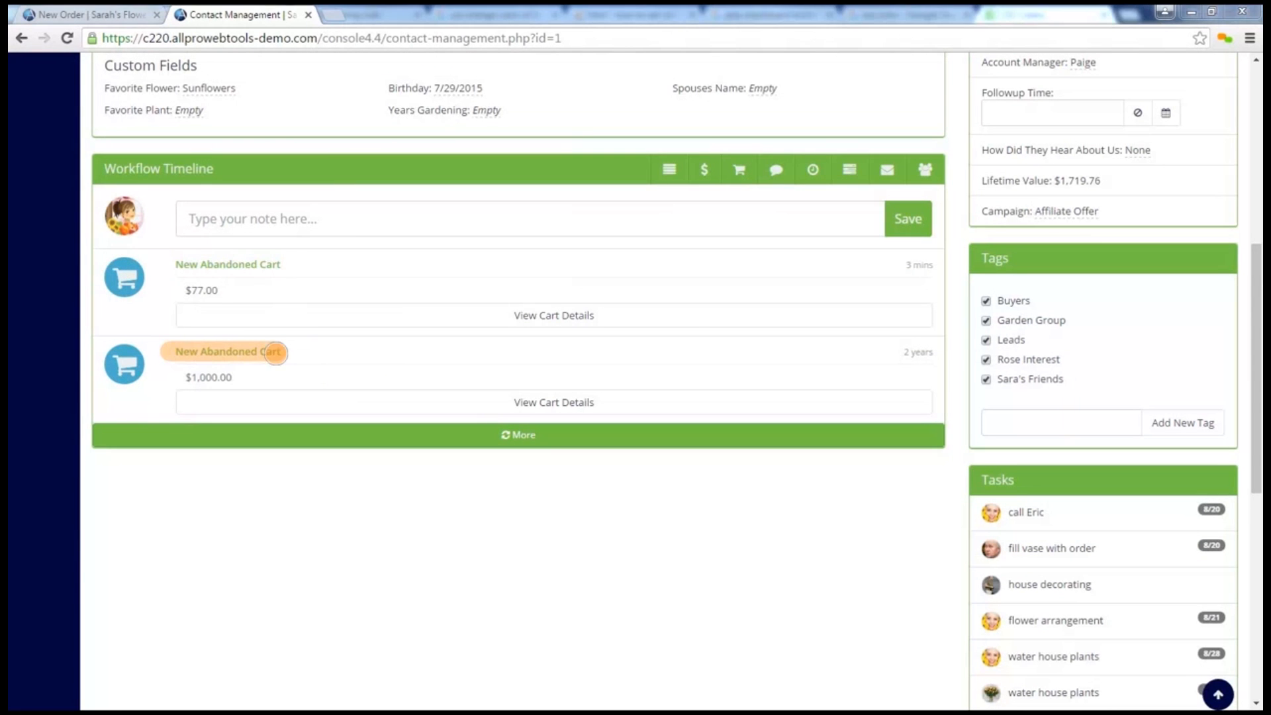
pyautogui.moveTo(898, 359); pyautogui.dragTo(945, 357)
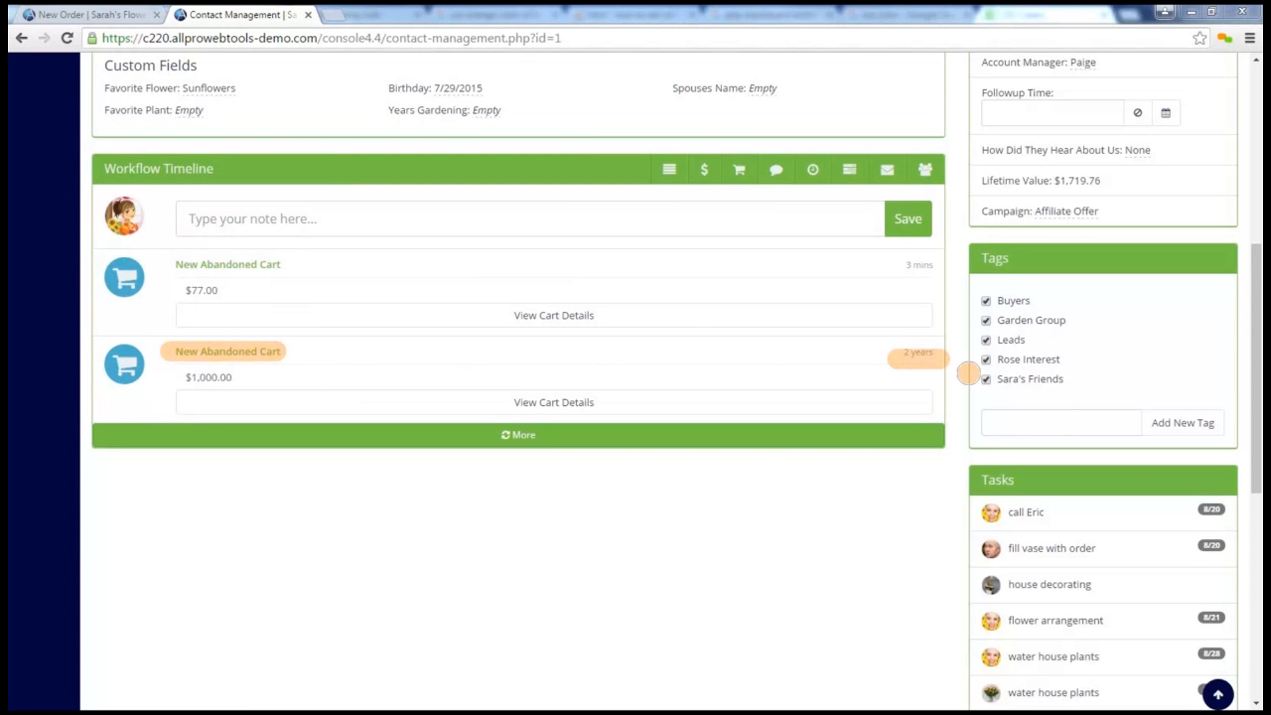
pyautogui.press('Escape')
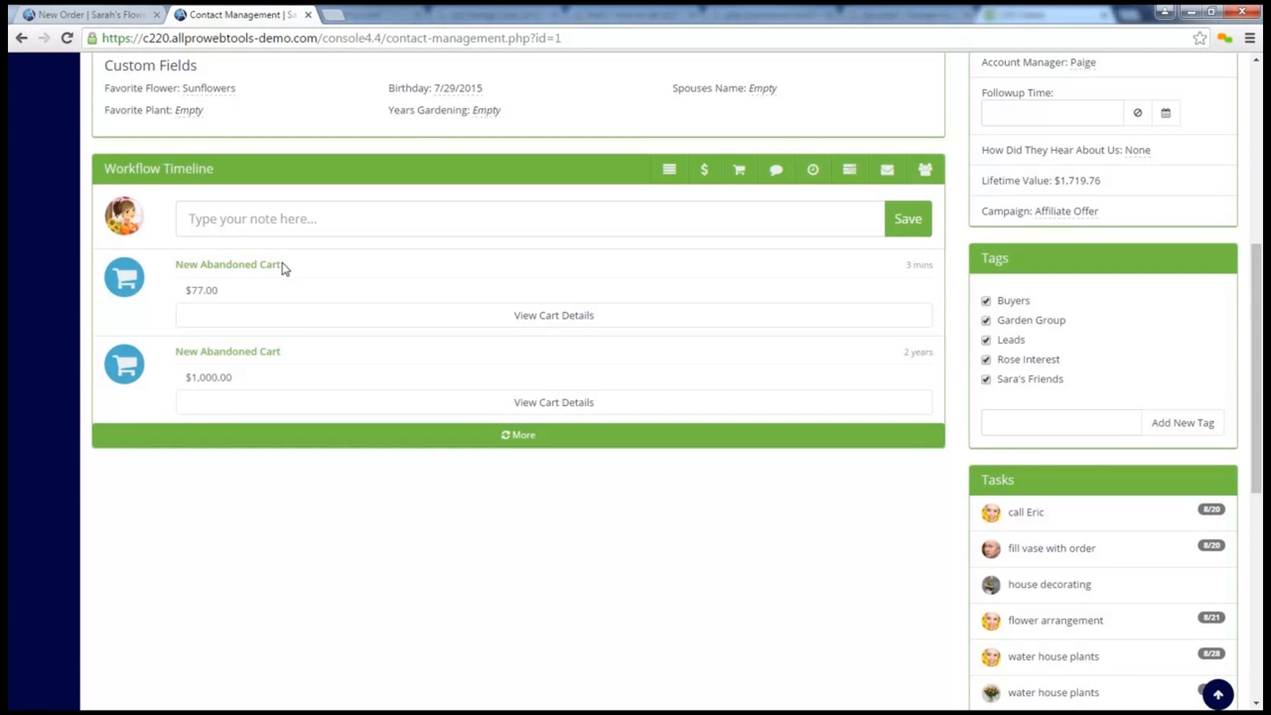
# Reopen the contact's newest abandoned cart as an order, delete Purple Tulips and add one White Lilies in its place
pyautogui.click(257, 268)
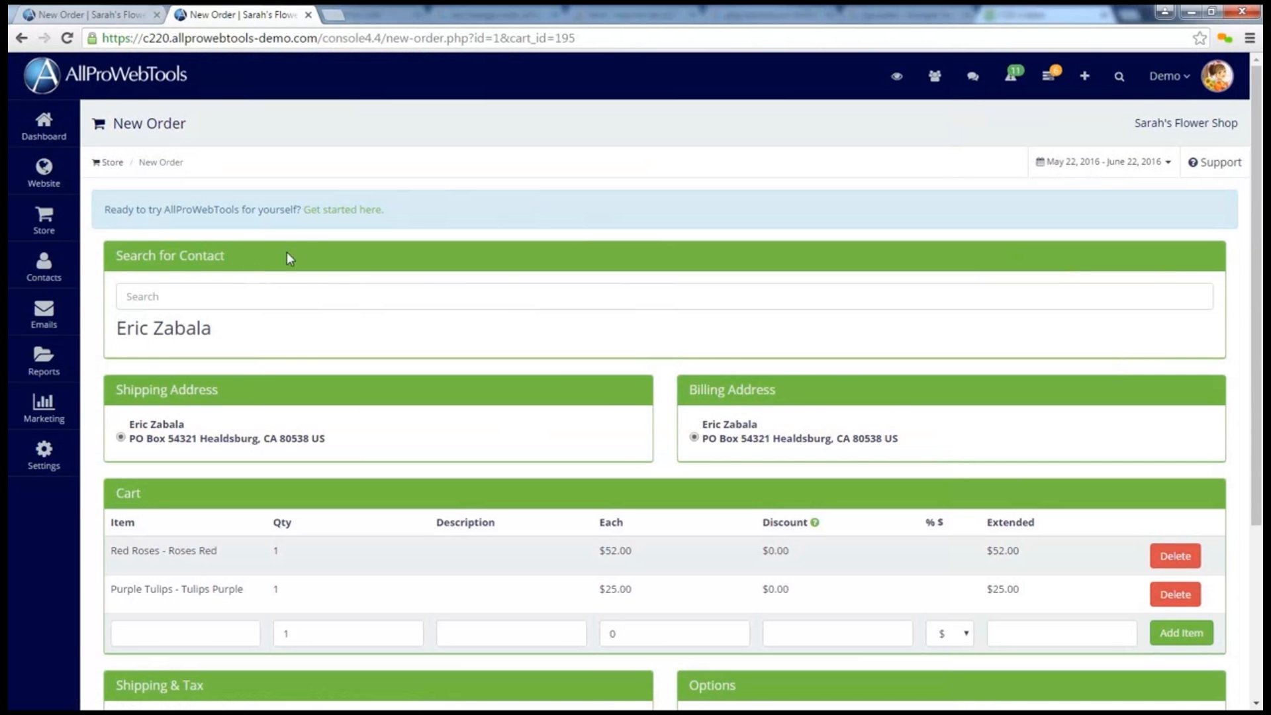
pyautogui.scroll(-3, 510, 297)
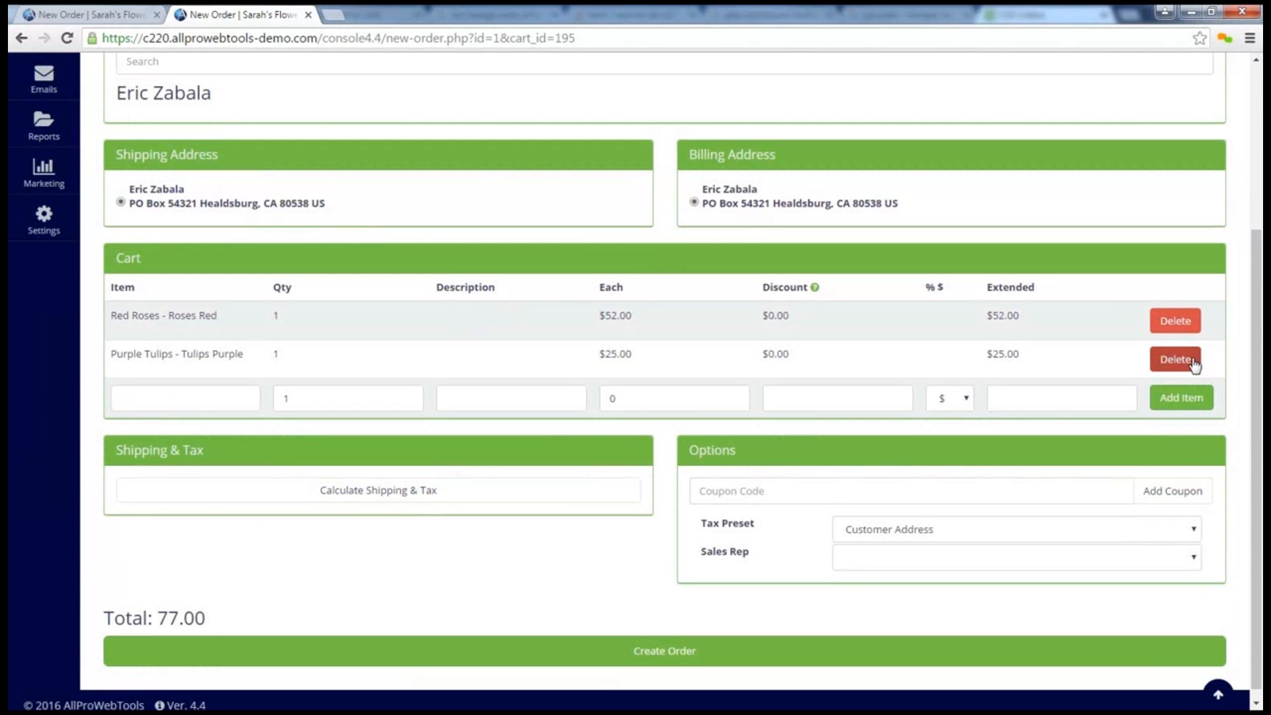
pyautogui.click(1193, 362)
pyautogui.click(150, 394)
pyautogui.write('lil')
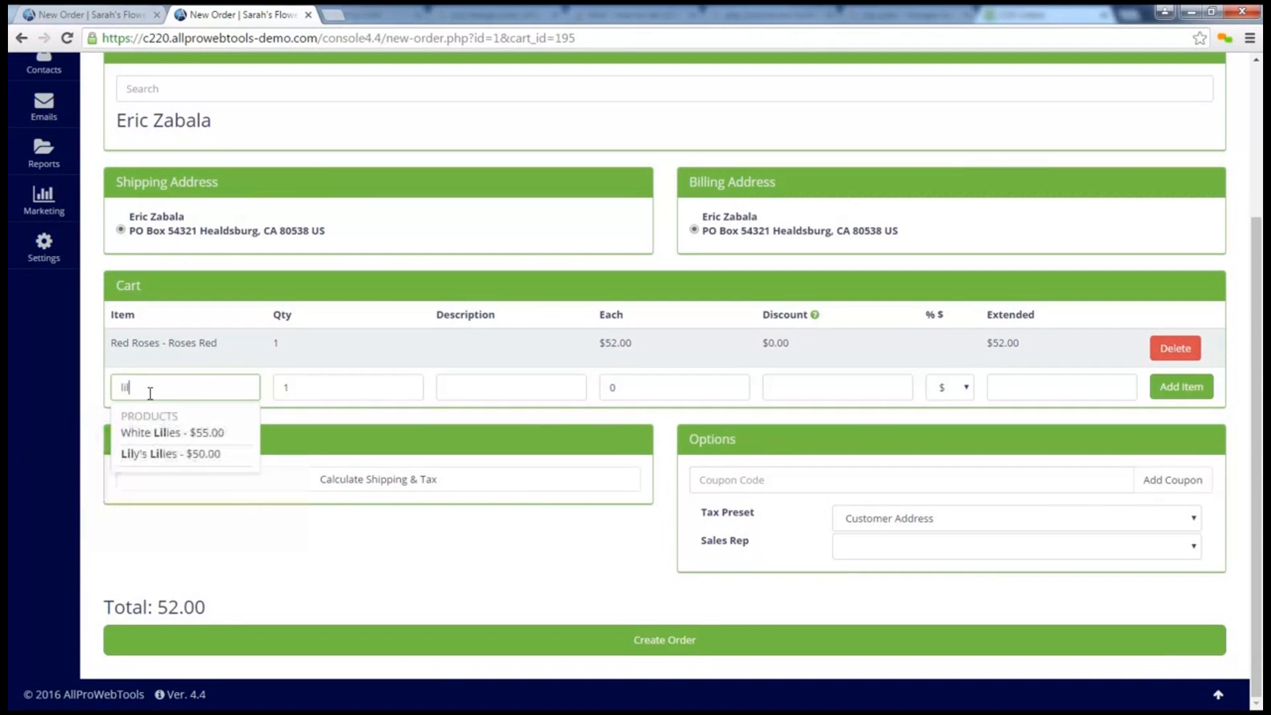
pyautogui.click(163, 431)
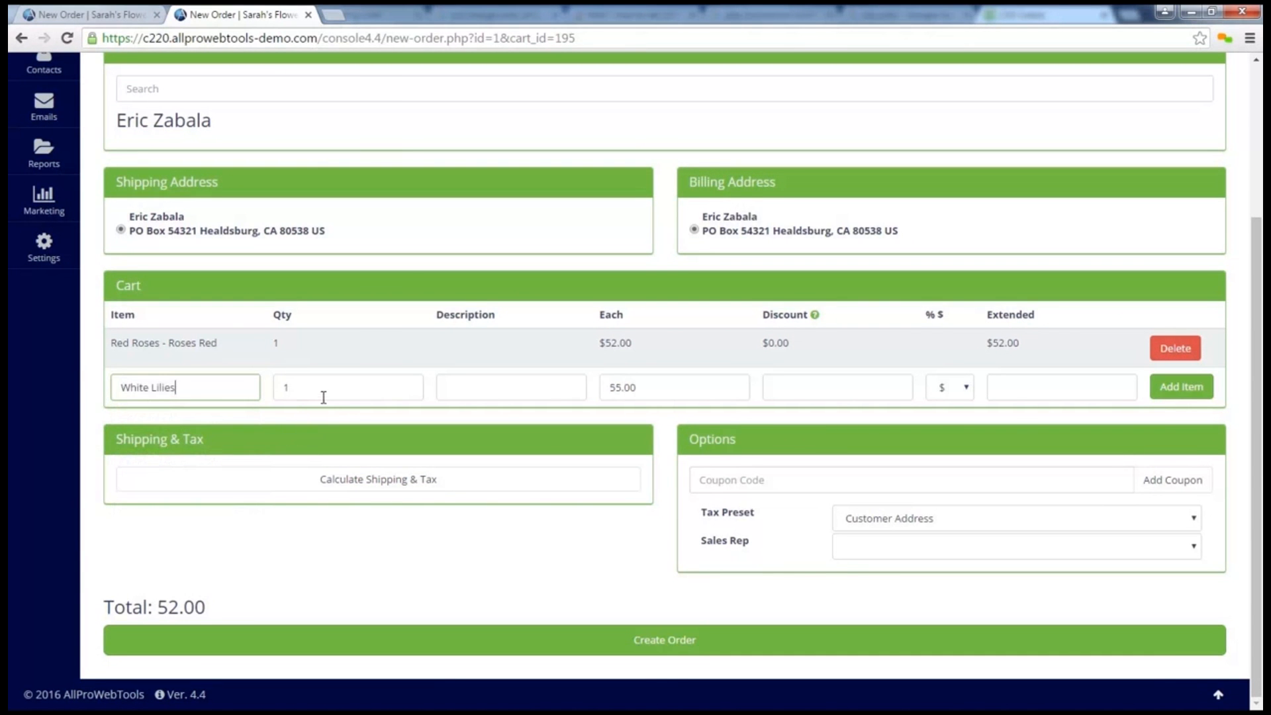
pyautogui.click(1187, 388)
# Find the Fruit and Gourmet Basket by searching for "basket" and add one to the cart
pyautogui.click(190, 426)
pyautogui.write('basket')
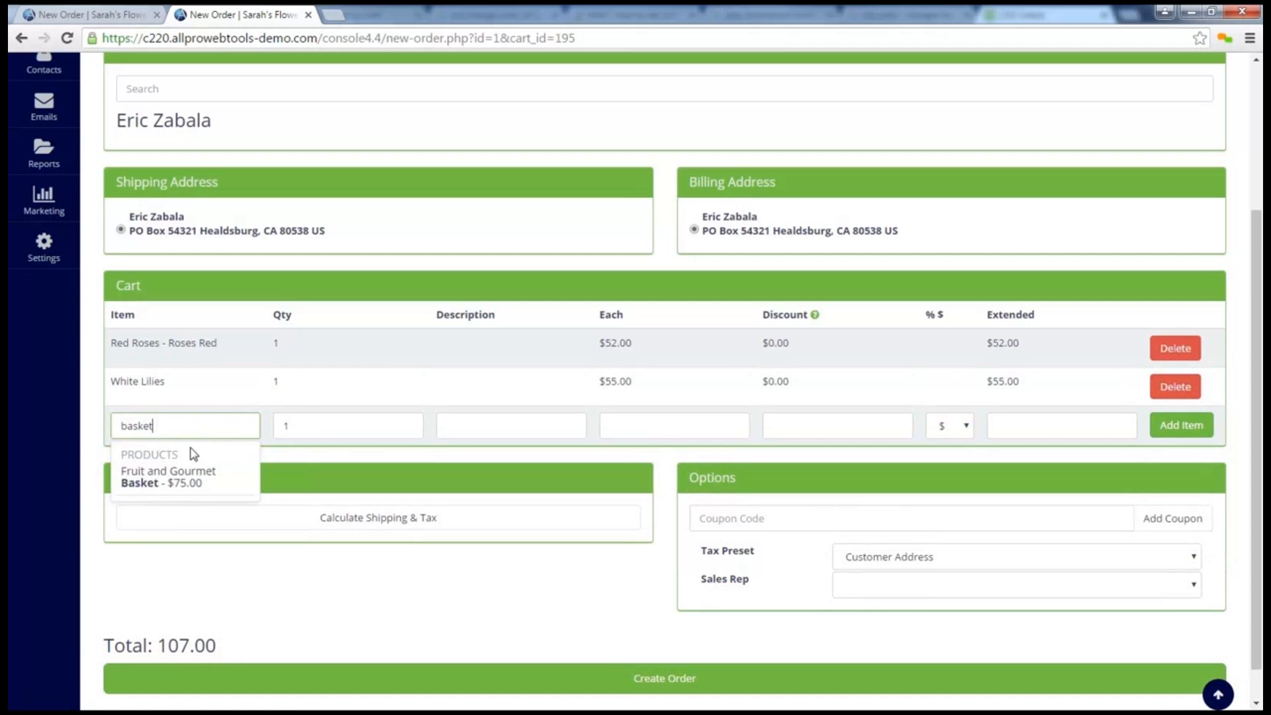
pyautogui.click(192, 478)
pyautogui.click(1195, 434)
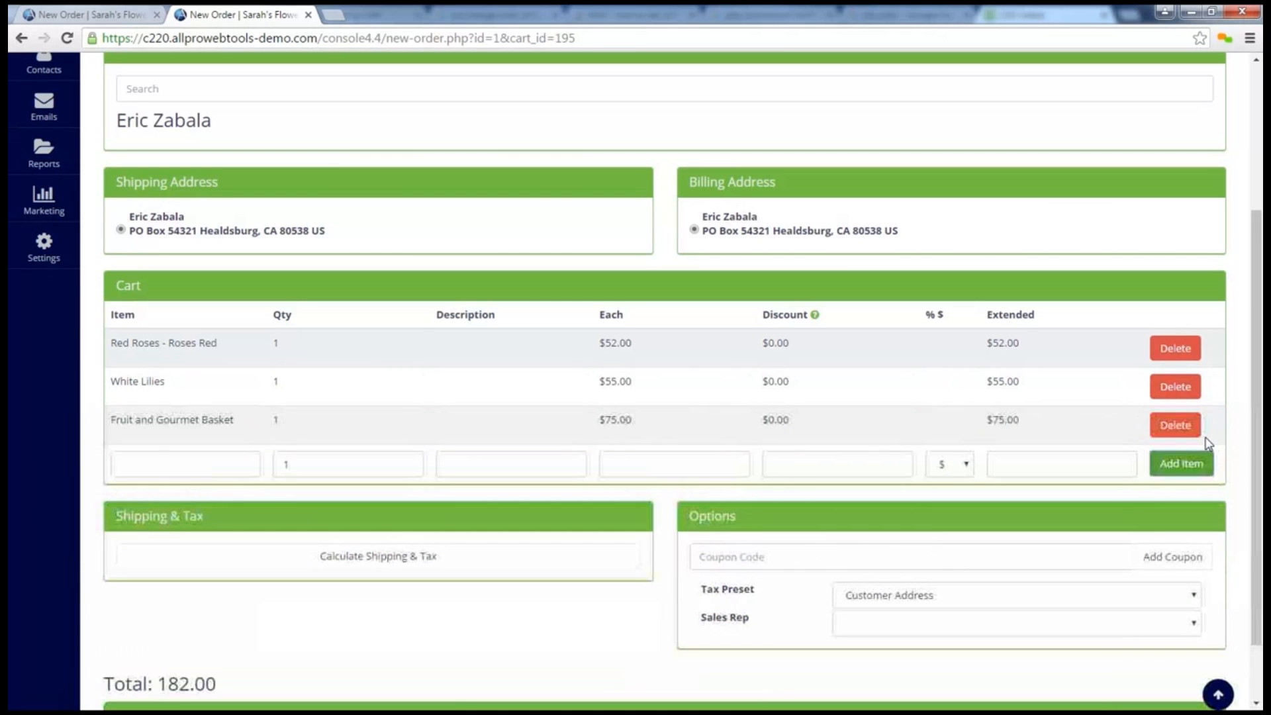
# Calculate shipping and tax for the revised cart and choose Priority Mail without a shipping discount
pyautogui.click(317, 558)
pyautogui.scroll(-3, 319, 562)
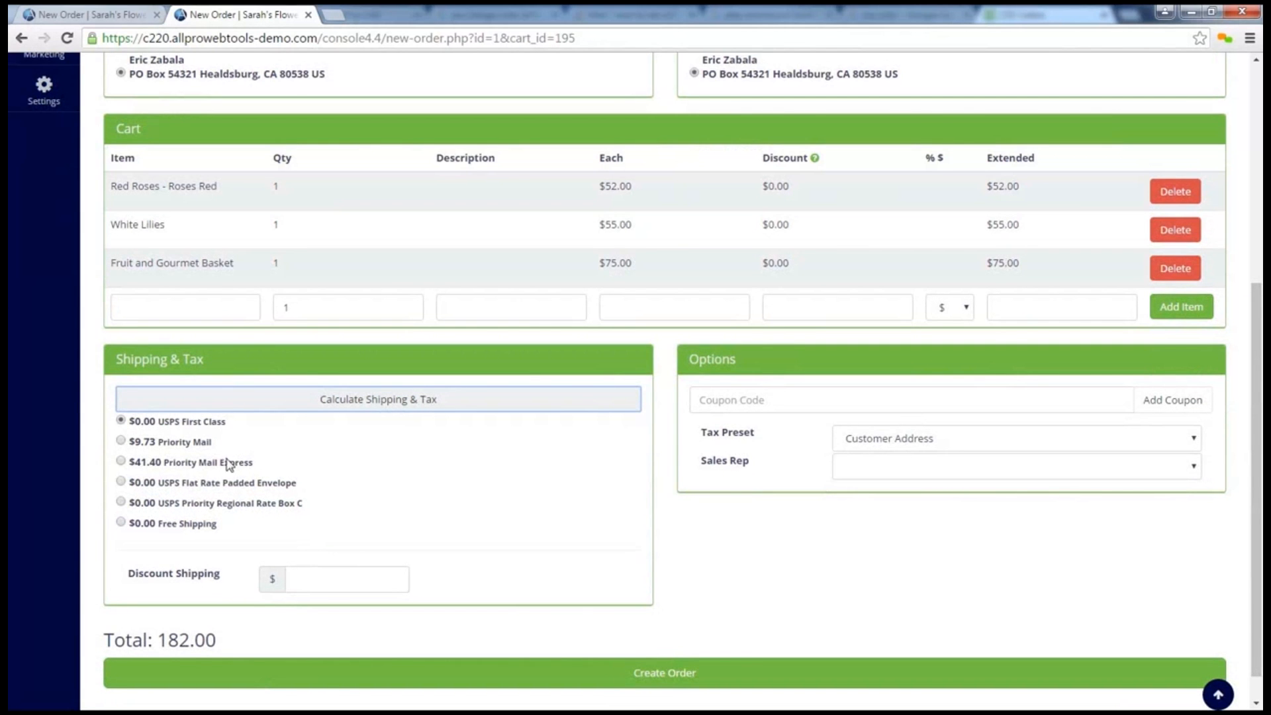
pyautogui.click(195, 442)
pyautogui.click(379, 581)
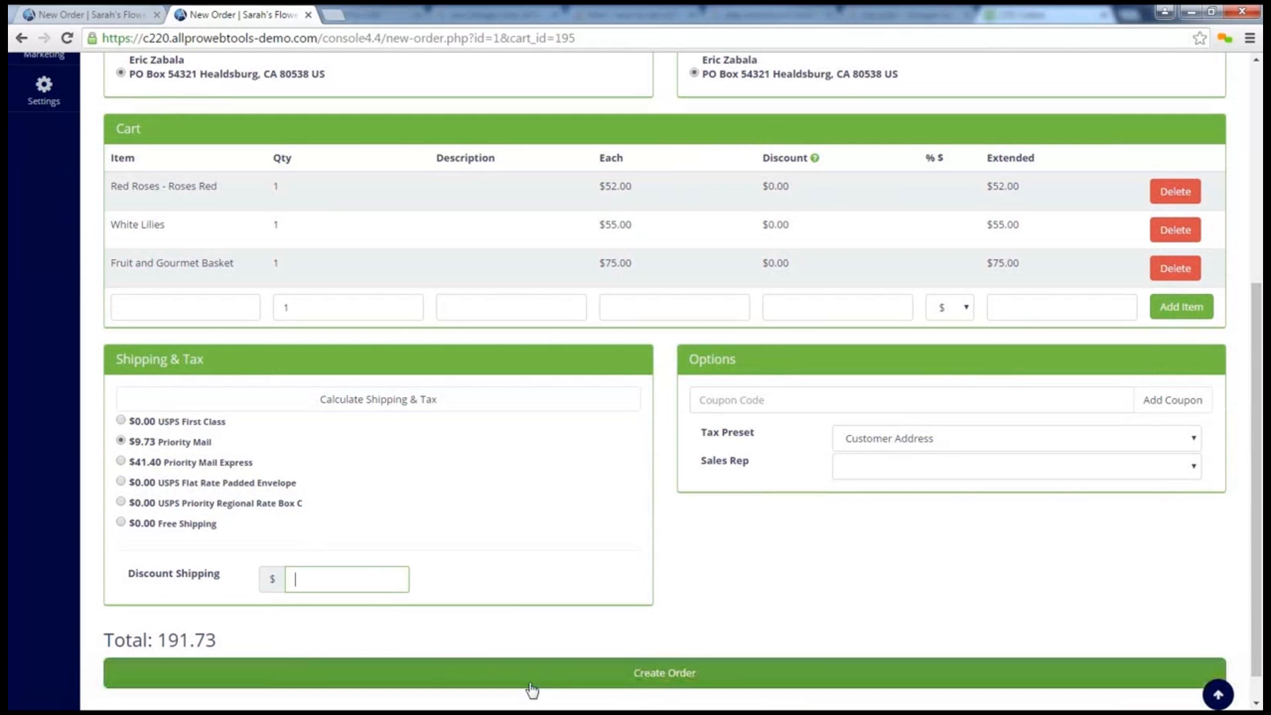
pyautogui.click(700, 682)
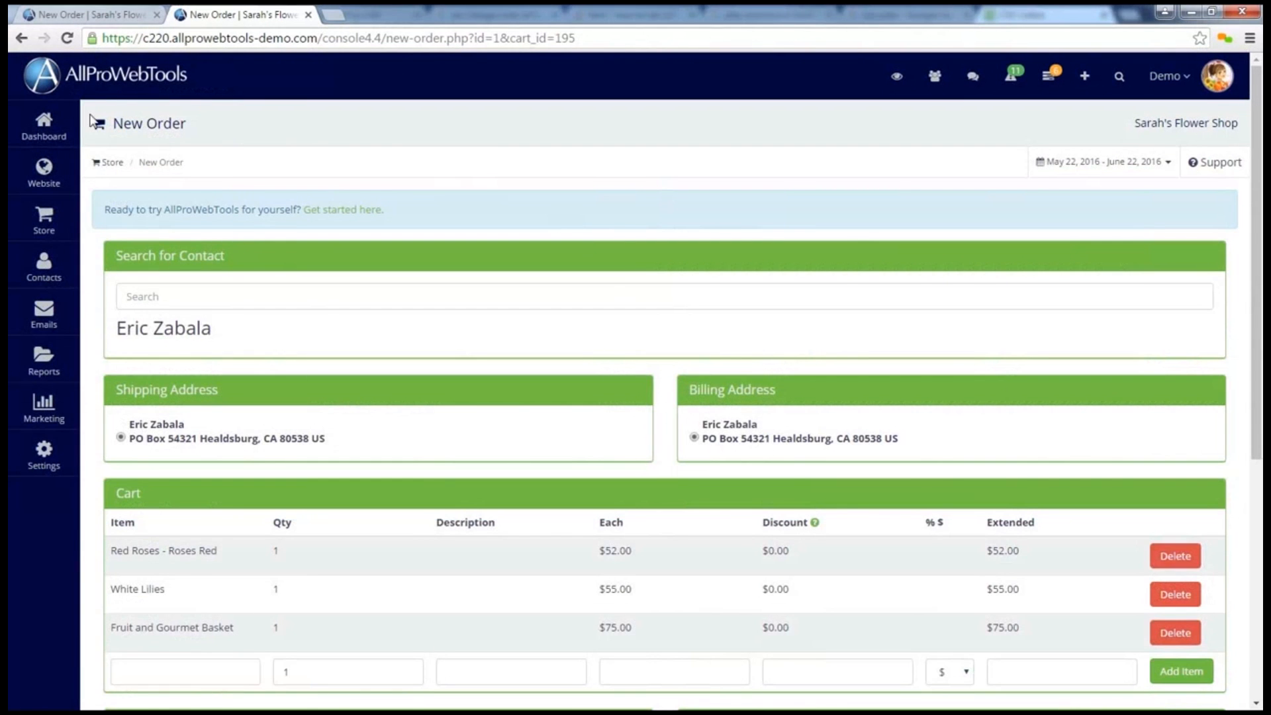
# Return to the Dashboard and view the updated abandoned cart's item details on the Workflow Timeline
pyautogui.click(43, 127)
pyautogui.moveTo(407, 301)
pyautogui.mouseDown()
pyautogui.moveTo(285, 293)
pyautogui.moveTo(431, 406)
pyautogui.moveTo(307, 288)
pyautogui.mouseUp()
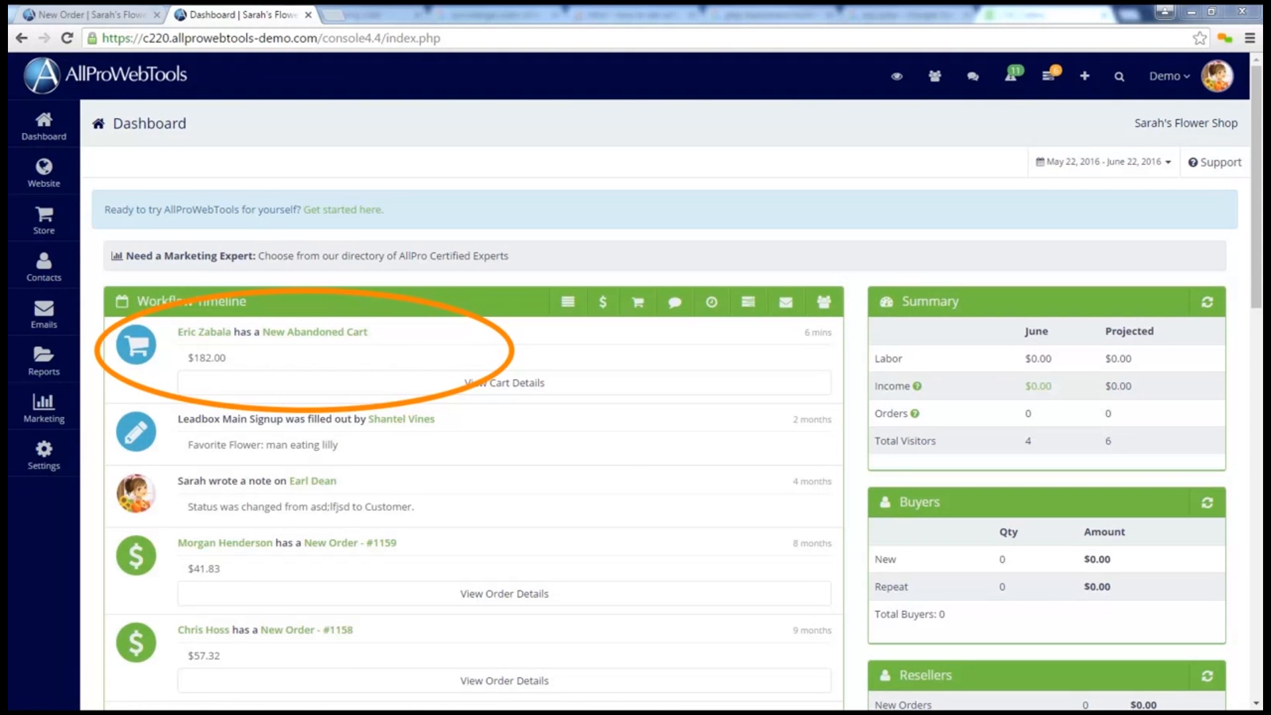
pyautogui.click(484, 384)
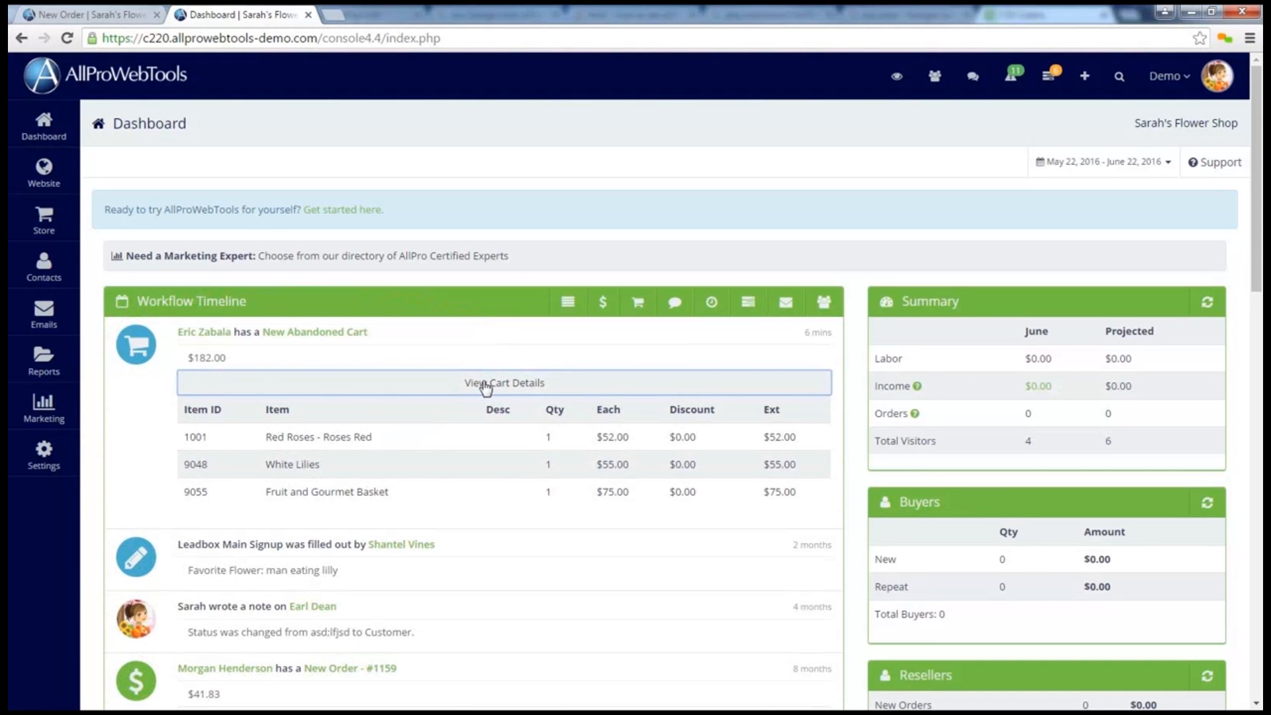
# Reopen the abandoned cart from the timeline, calculate shipping and tax, choose Priority Mail and create the order
pyautogui.click(320, 334)
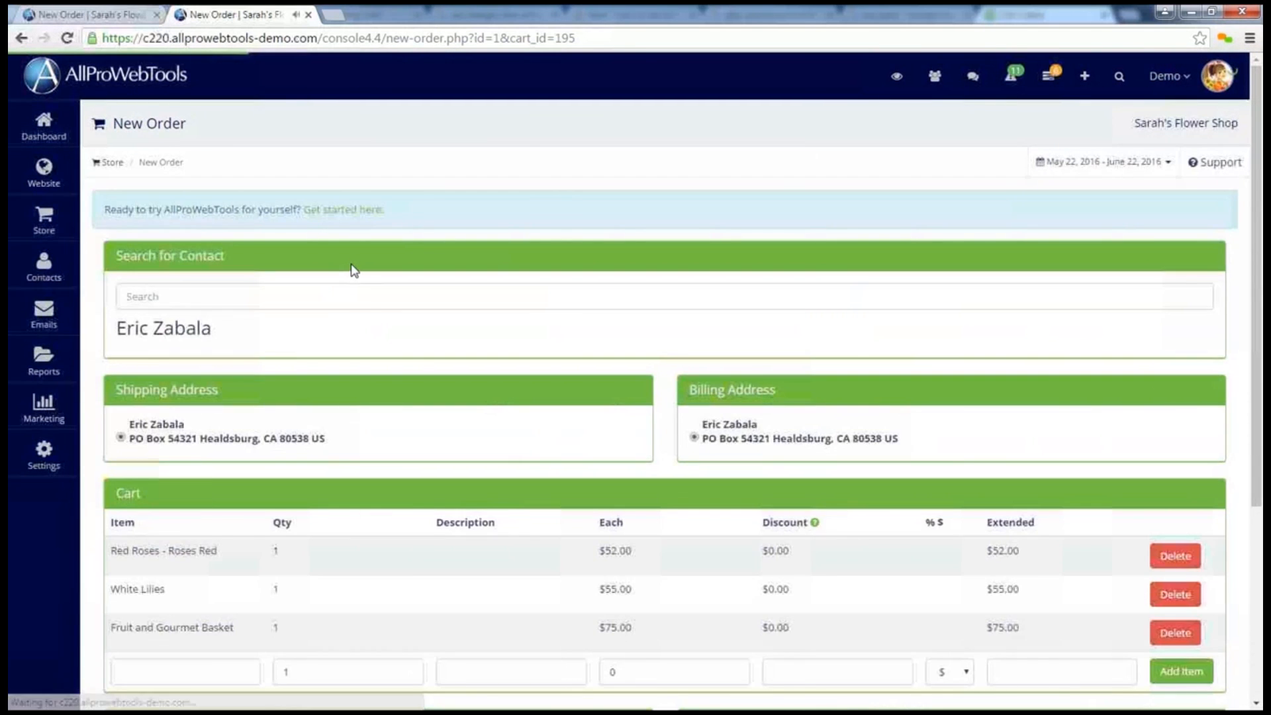
pyautogui.scroll(-5, 353, 265)
pyautogui.click(477, 477)
pyautogui.click(184, 522)
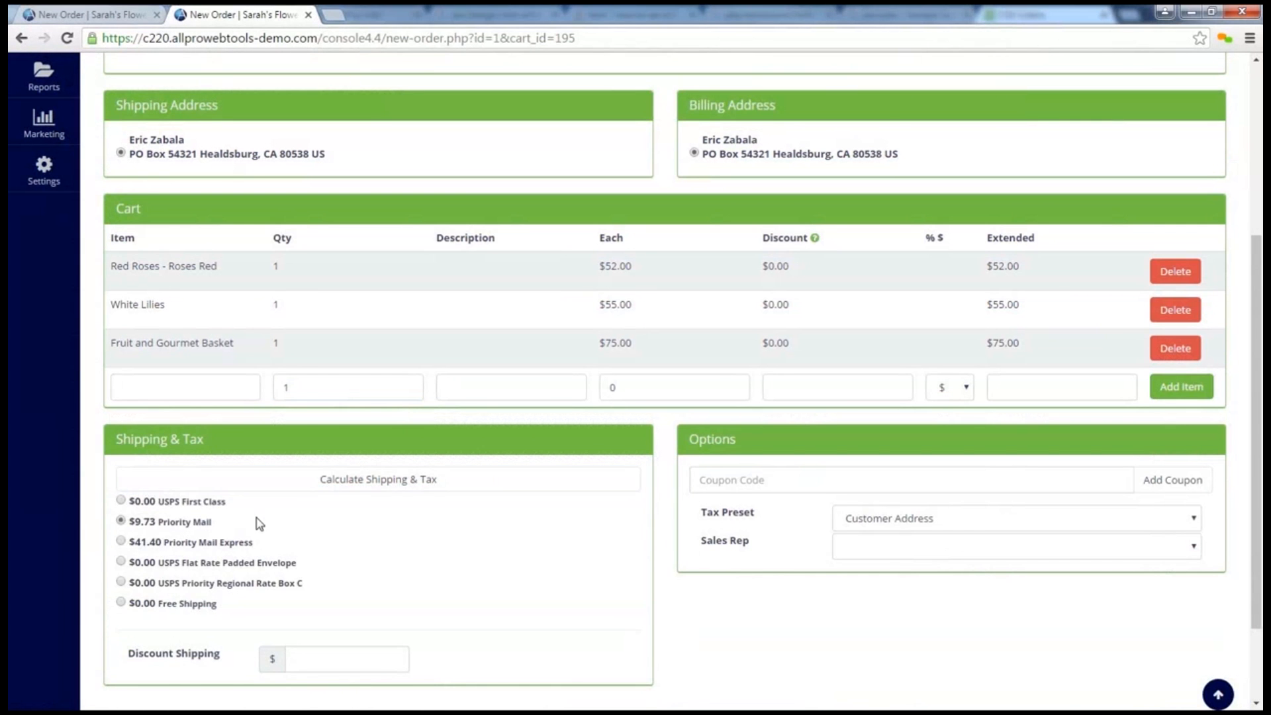
pyautogui.scroll(-3, 258, 520)
pyautogui.click(765, 654)
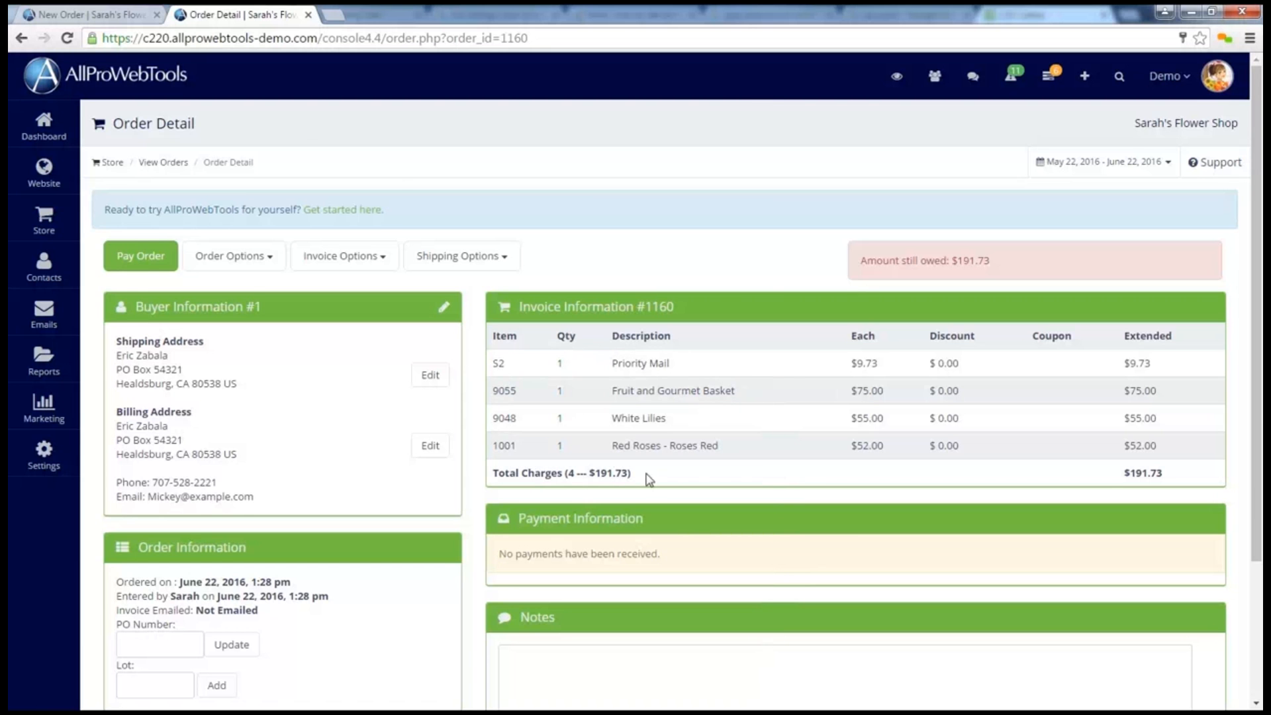
# Start paying the new order by check and enter 191.73 as the payment amount
pyautogui.click(143, 261)
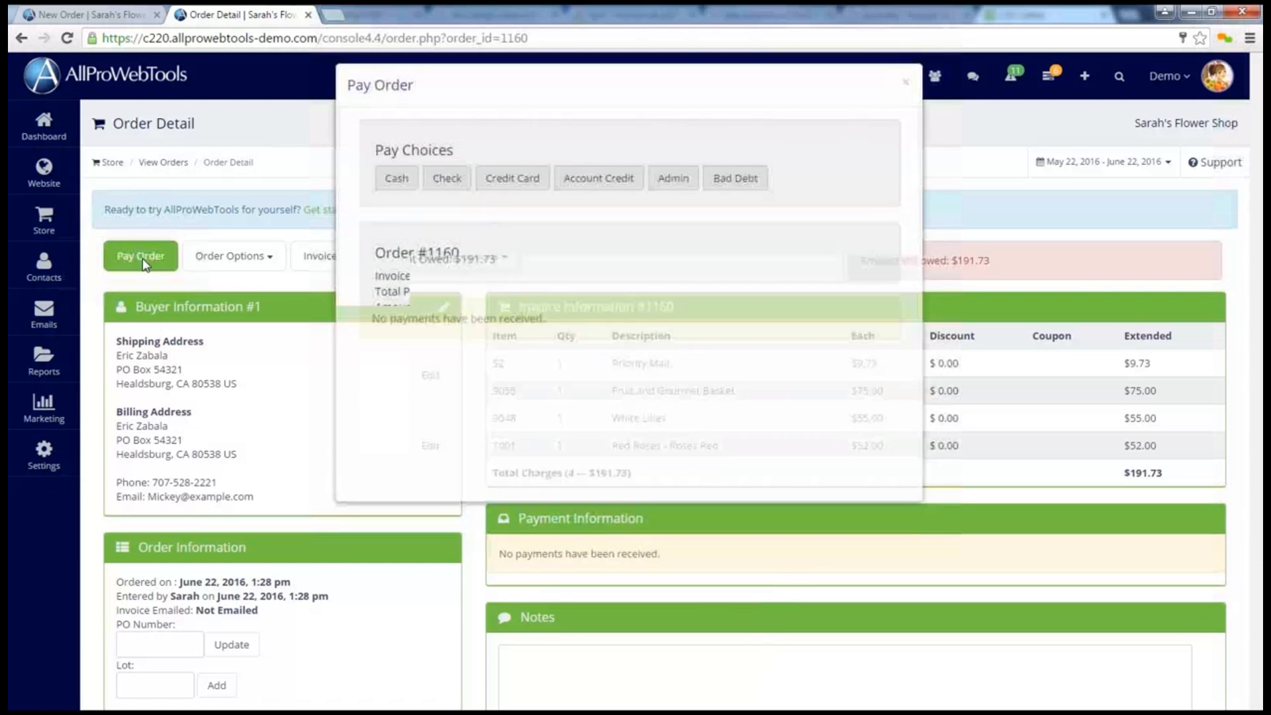
pyautogui.click(445, 191)
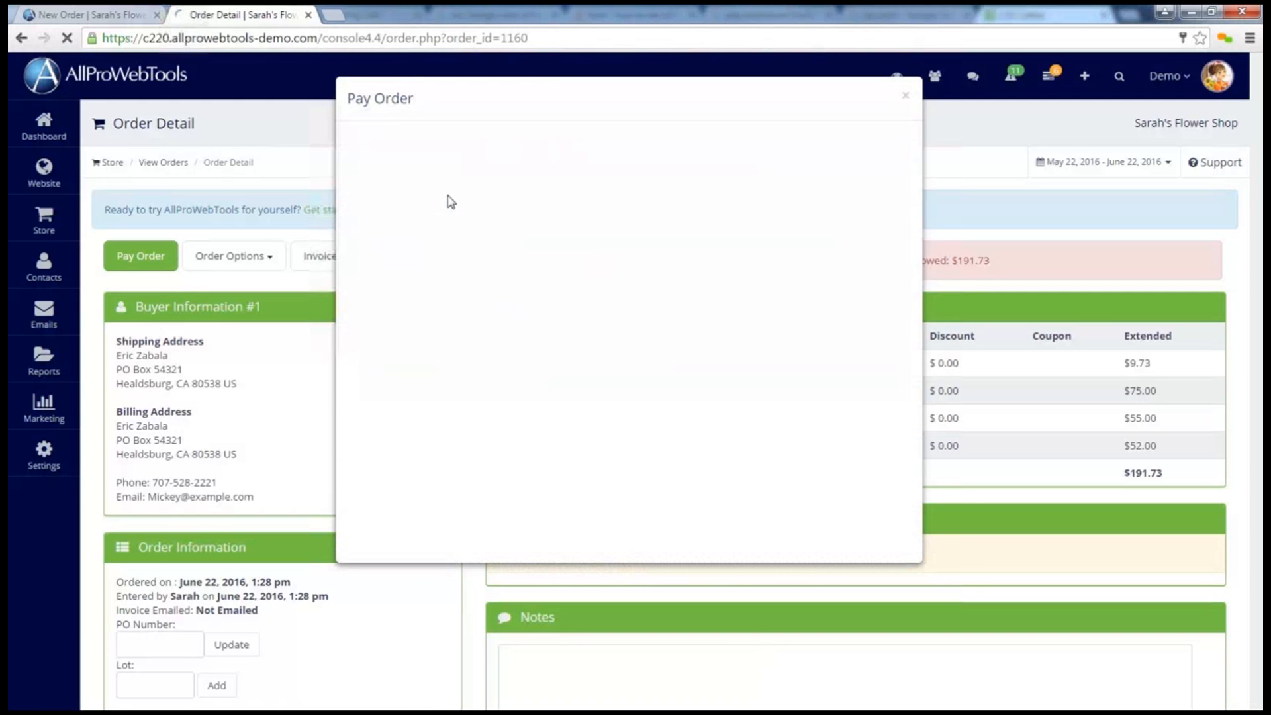
pyautogui.click(433, 174)
pyautogui.write('191.73')
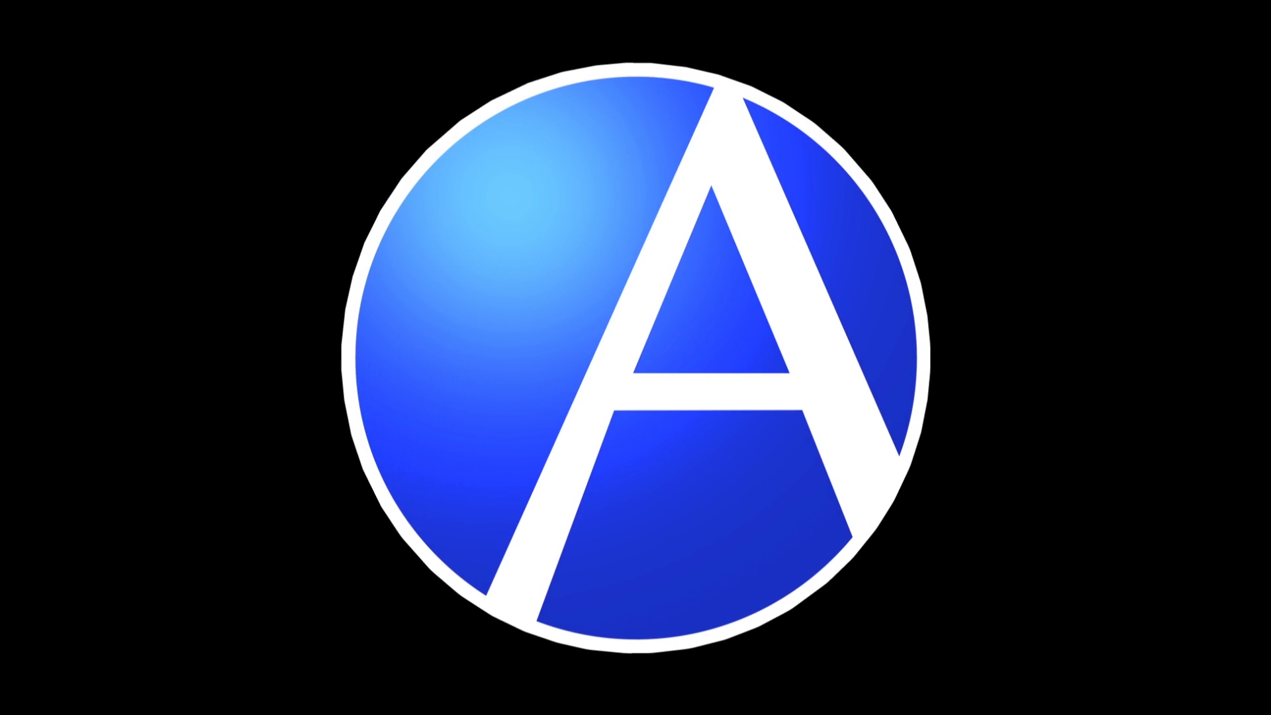